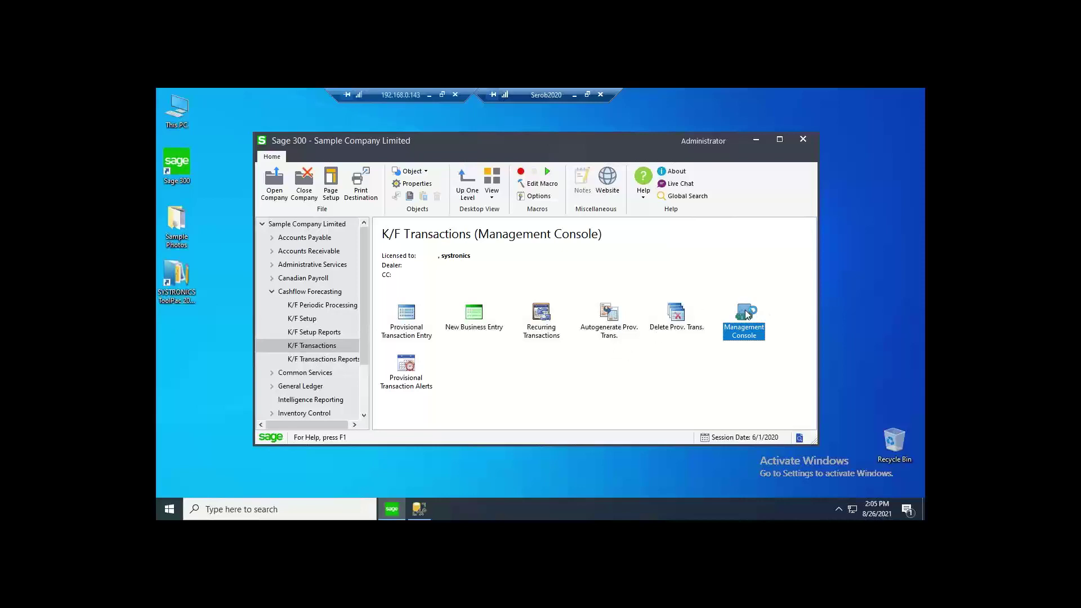
# Open the K/F provisional transactions Management Console and load bank PRBANK for 06/01/2020 to 07/31/2020
pyautogui.doubleClick(746, 316)
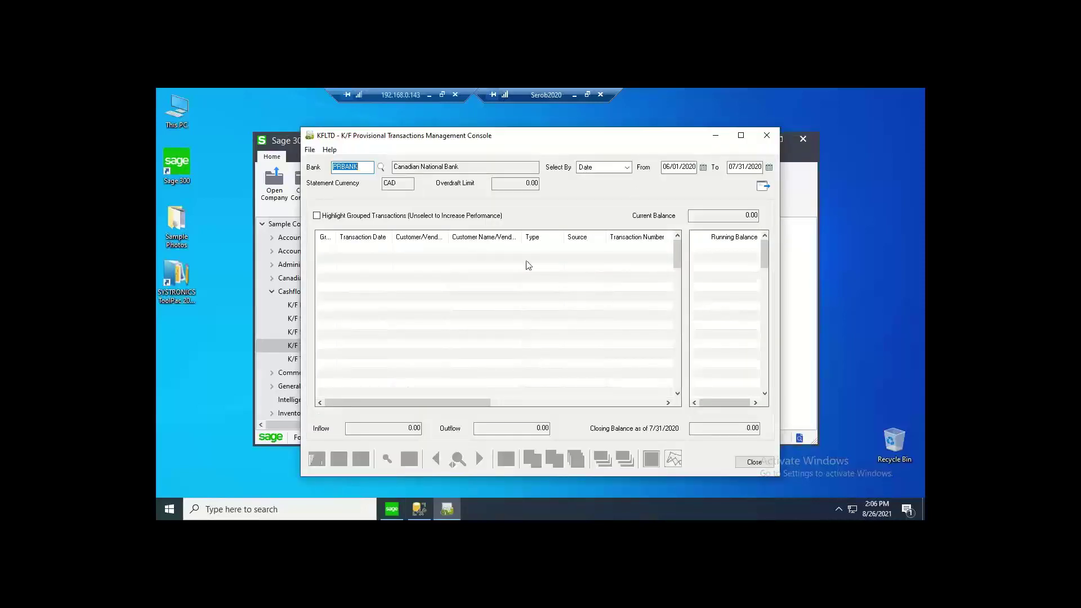
pyautogui.click(367, 169)
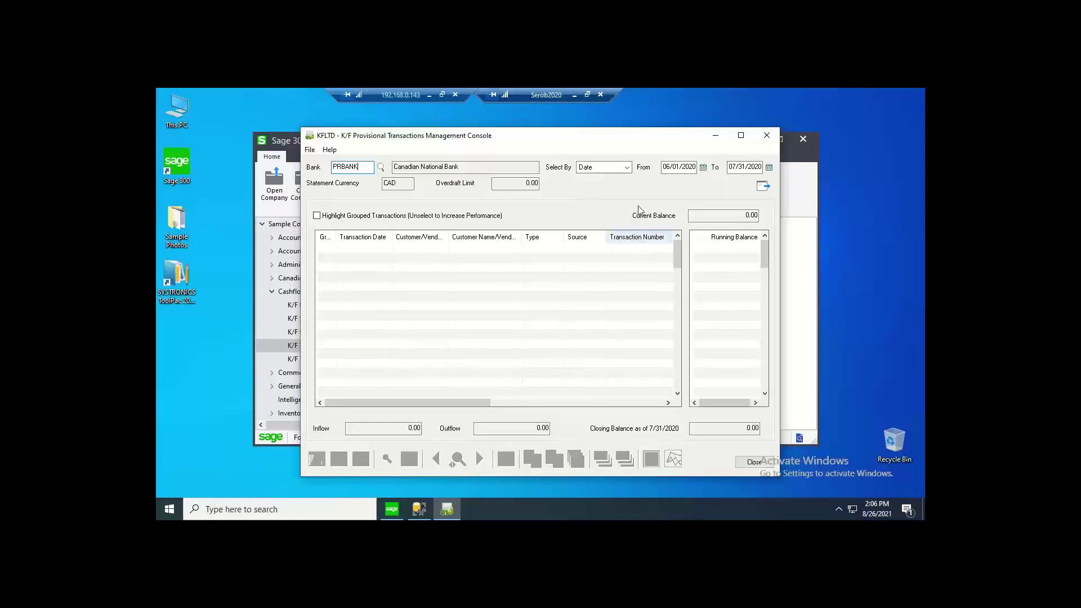
pyautogui.click(764, 187)
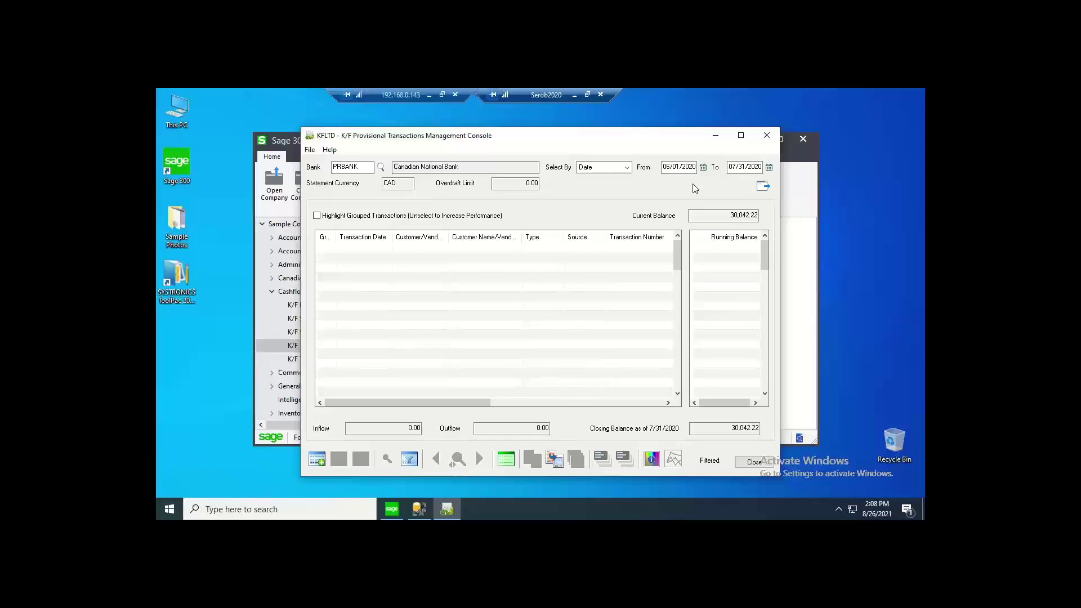
# In Autogenerate Provisional Transactions, list the A/R invoices with document dates from 06/01/2020 to 07/31/2020
pyautogui.click(556, 460)
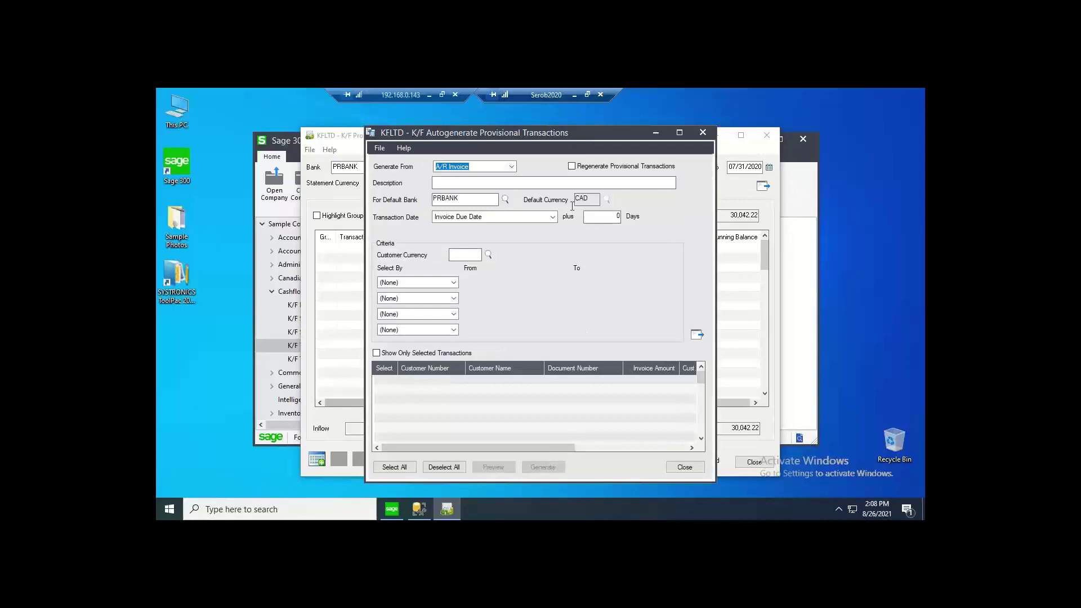
pyautogui.click(478, 166)
pyautogui.click(480, 167)
pyautogui.click(454, 283)
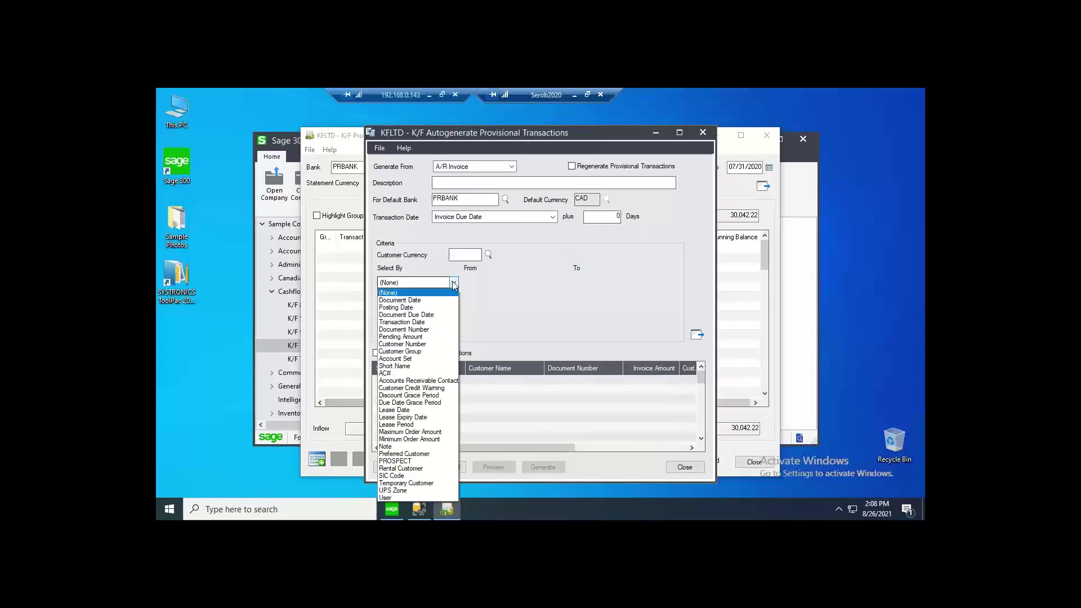
pyautogui.click(436, 300)
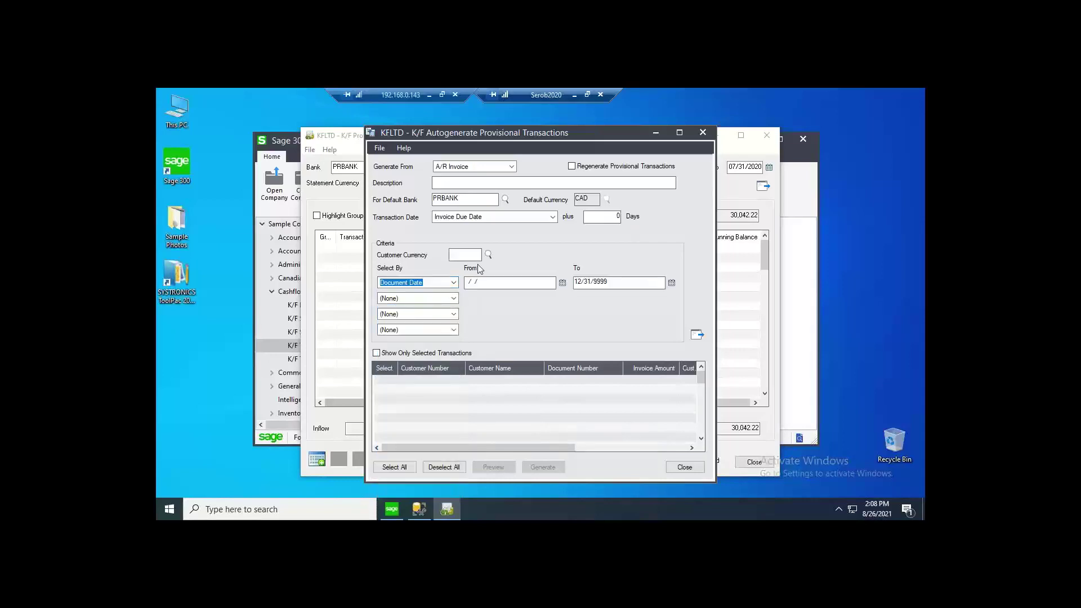
pyautogui.click(513, 282)
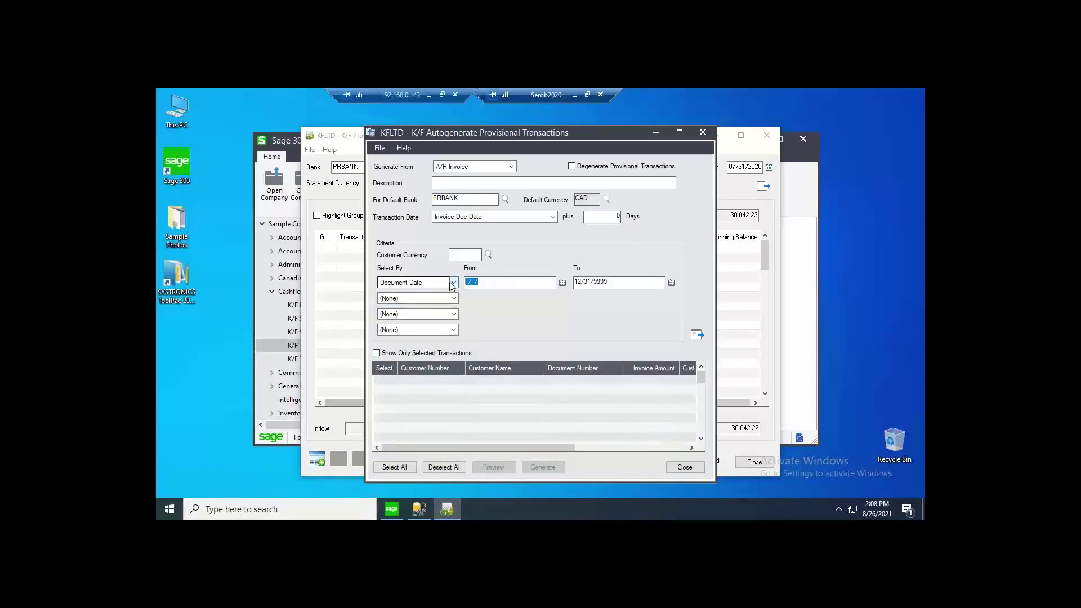
pyautogui.write('06012020')
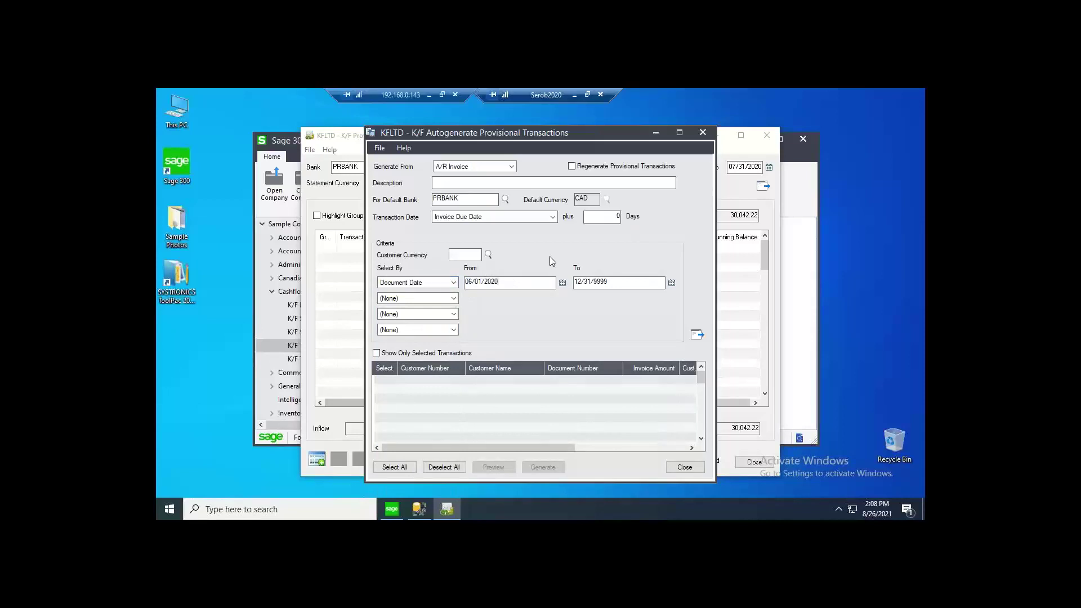
pyautogui.moveTo(606, 283); pyautogui.dragTo(570, 285)
pyautogui.write('07/31/2020')
pyautogui.click(698, 335)
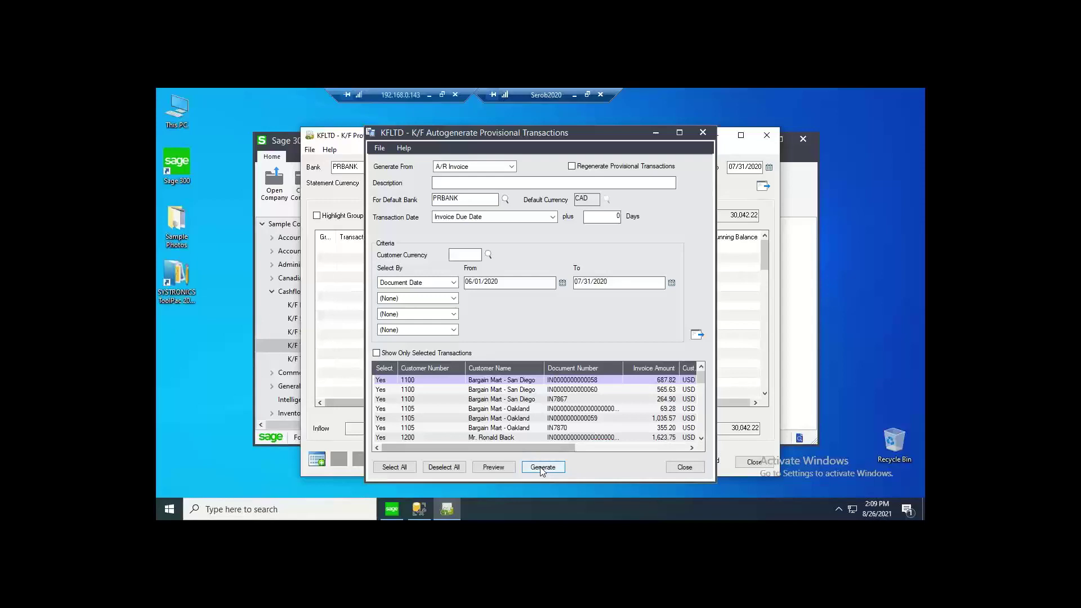
# Generate provisional transactions from the listed A/R invoices and return to the console to view their source and bank amounts
pyautogui.click(542, 468)
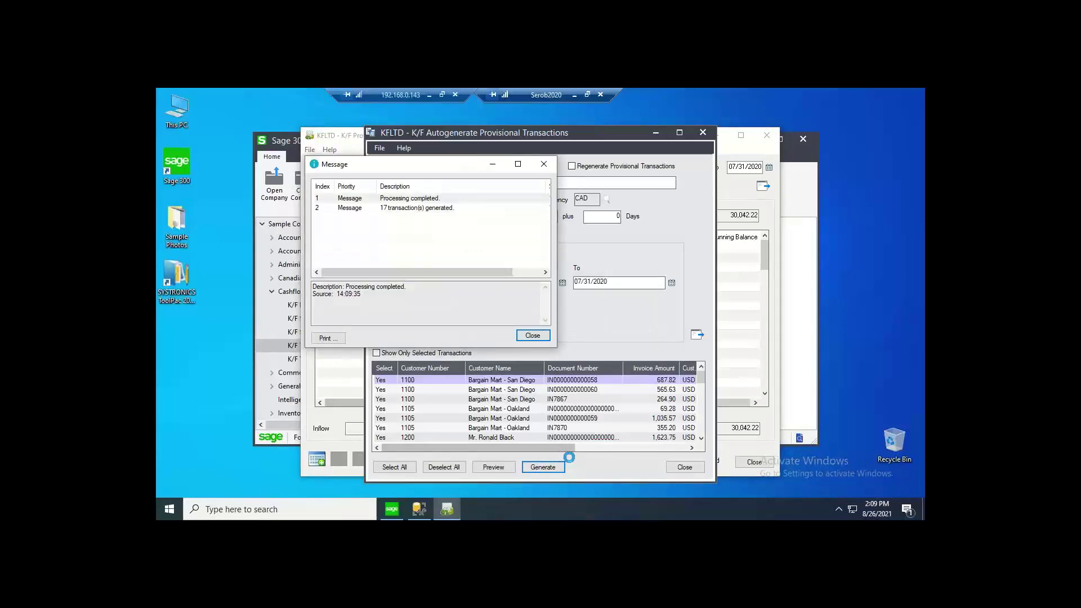
pyautogui.click(532, 337)
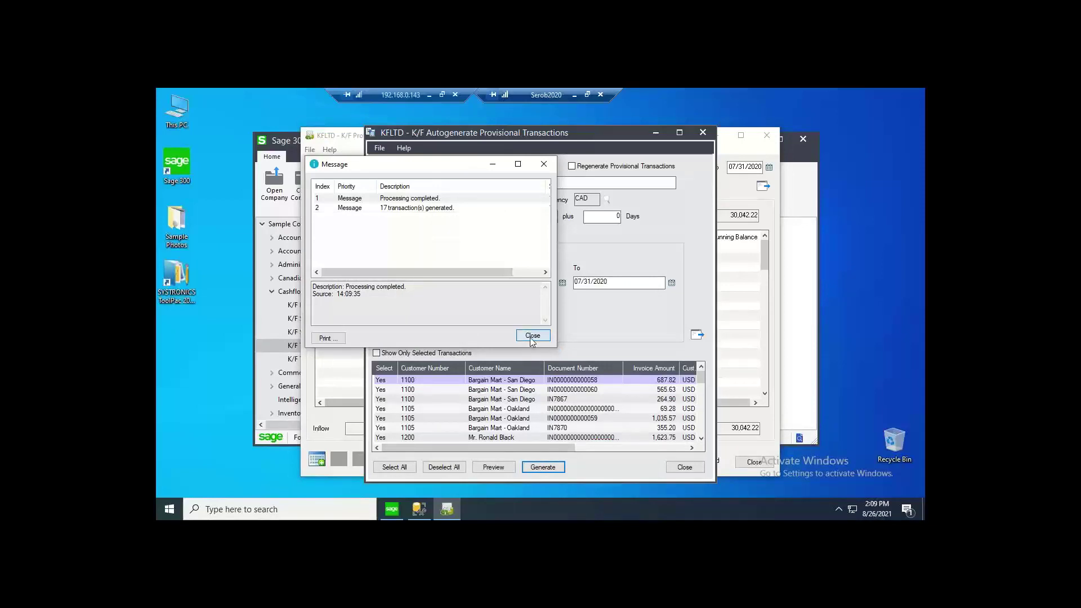
pyautogui.click(684, 468)
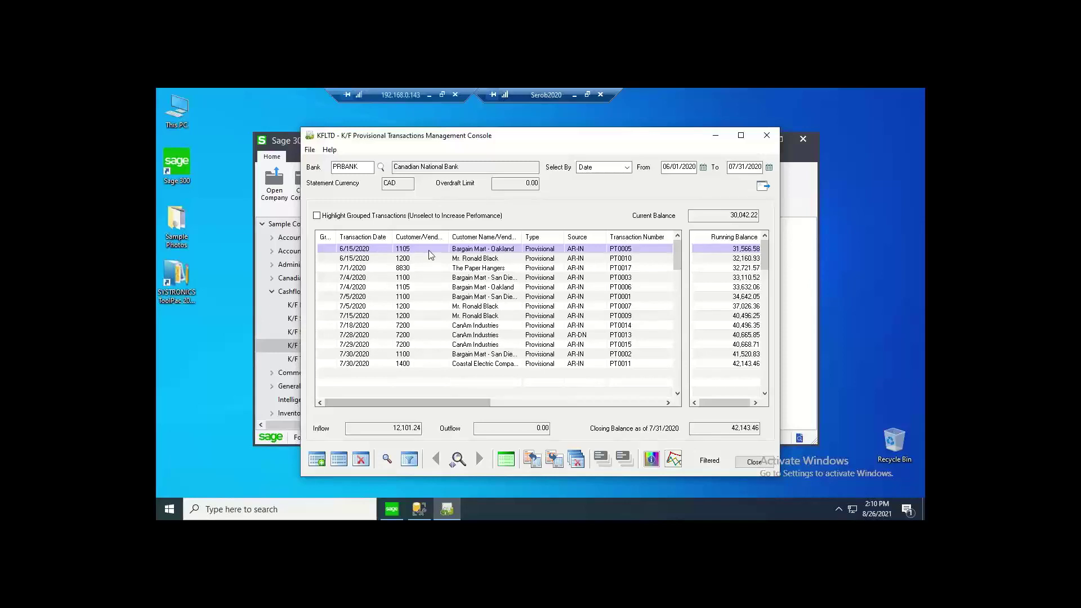
pyautogui.moveTo(485, 404); pyautogui.dragTo(593, 406)
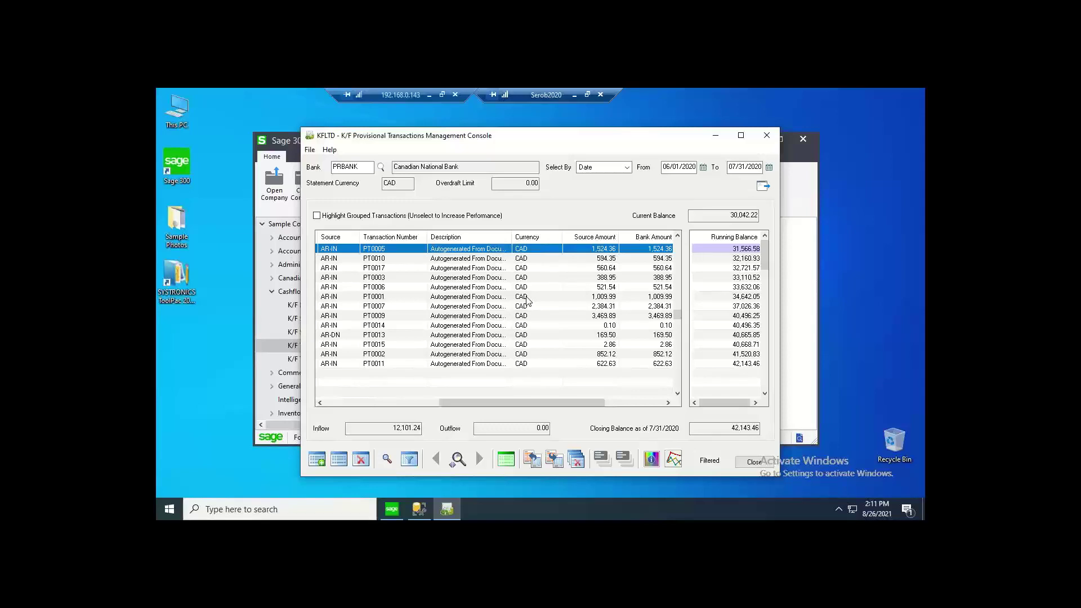
# Set up another autogeneration from O/E orders, using Exp. Ship Date as the transaction date
pyautogui.click(556, 460)
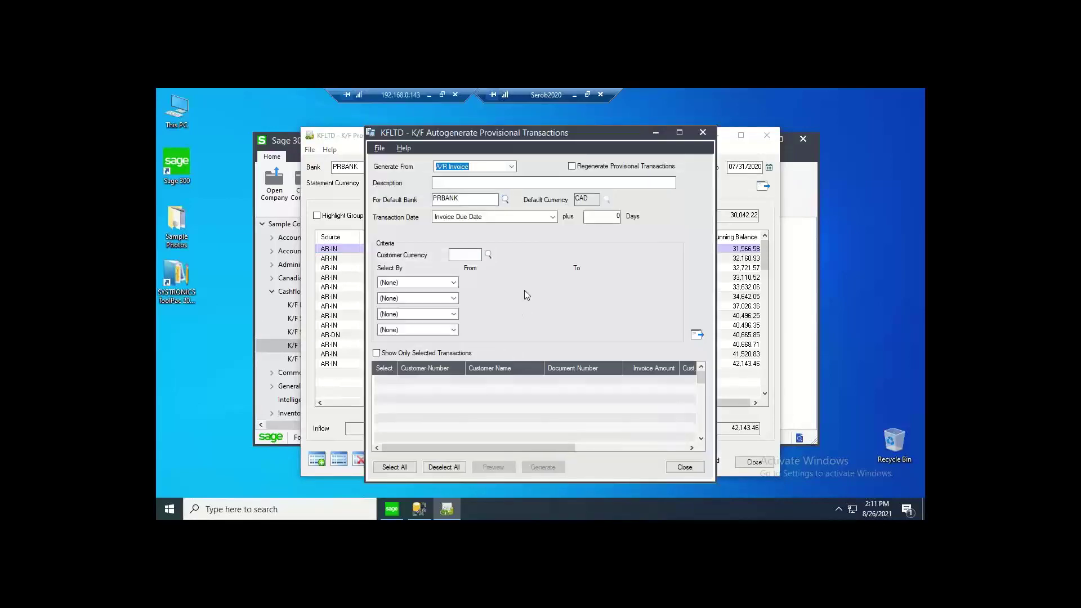
pyautogui.click(511, 167)
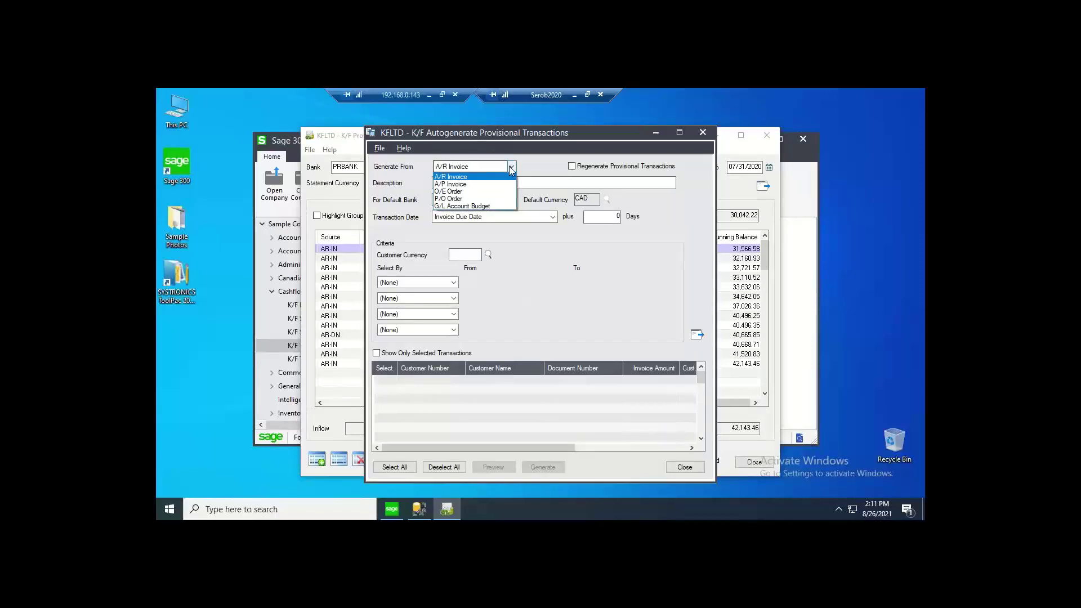
pyautogui.click(478, 192)
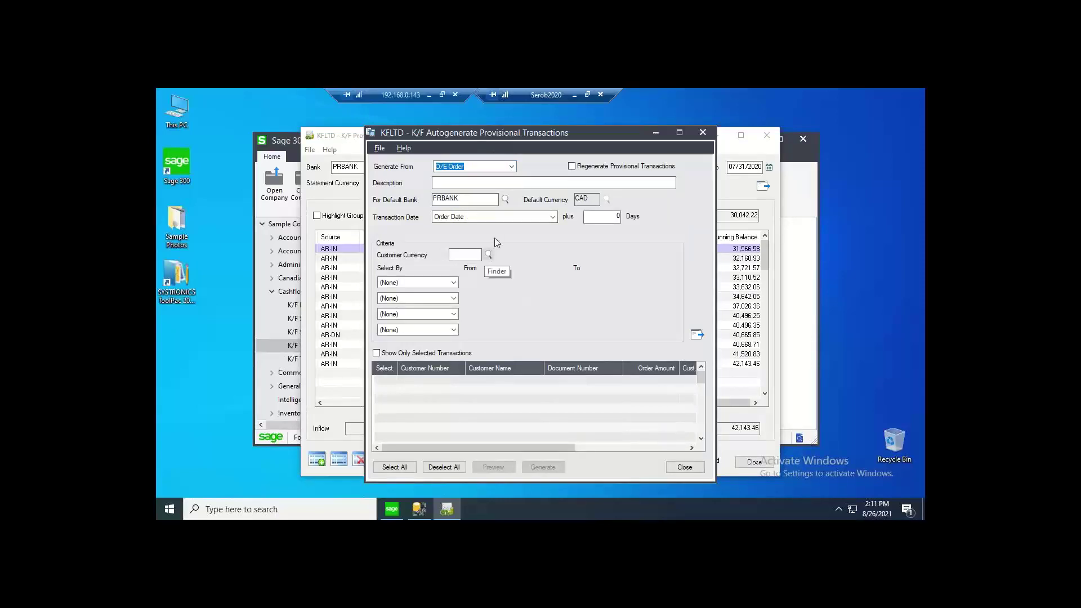
pyautogui.click(538, 219)
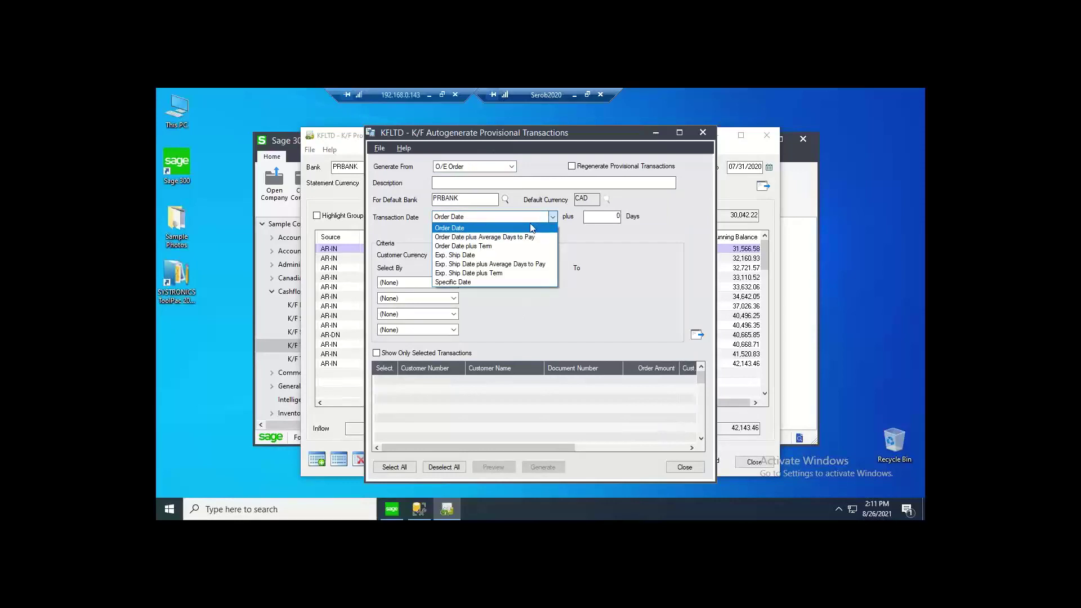
pyautogui.click(490, 256)
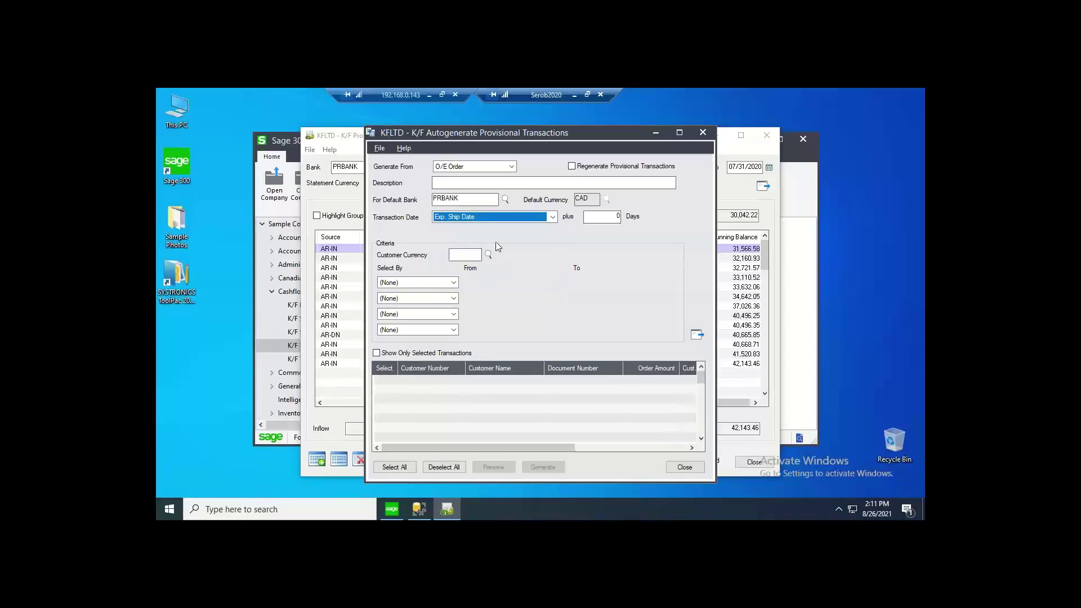
# List the O/E orders with transaction dates from 06/01/2020 to 07/31/2020
pyautogui.click(454, 283)
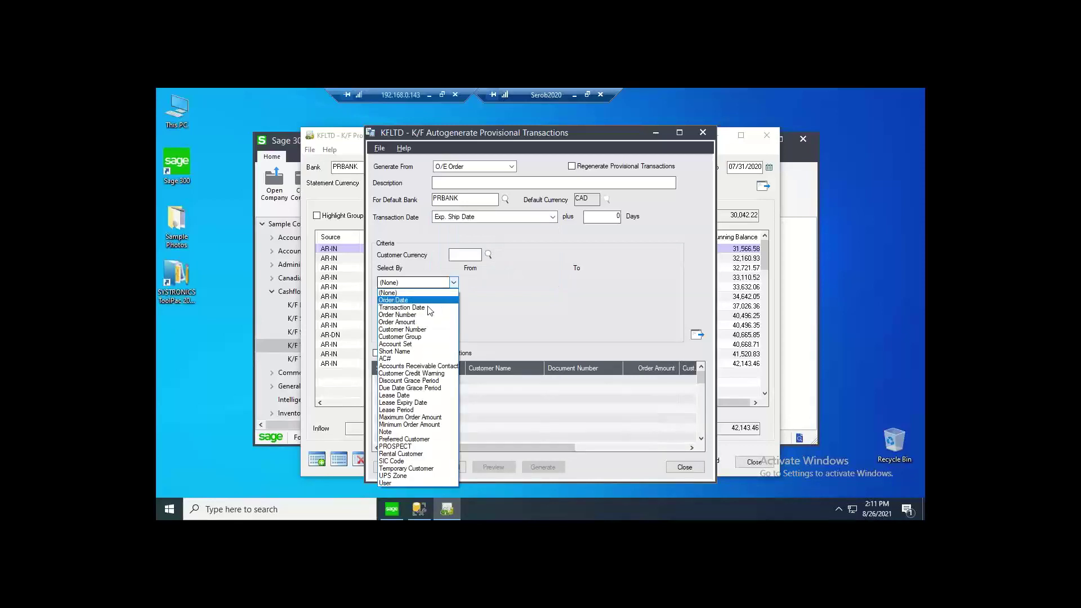
pyautogui.click(402, 307)
pyautogui.press('Tab')
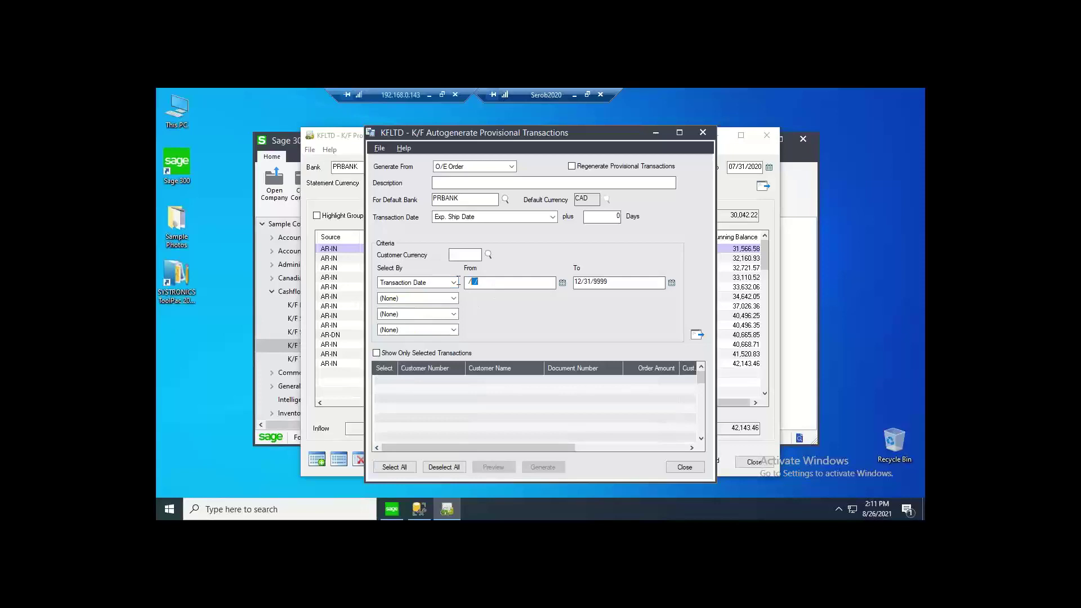
pyautogui.write('06012020')
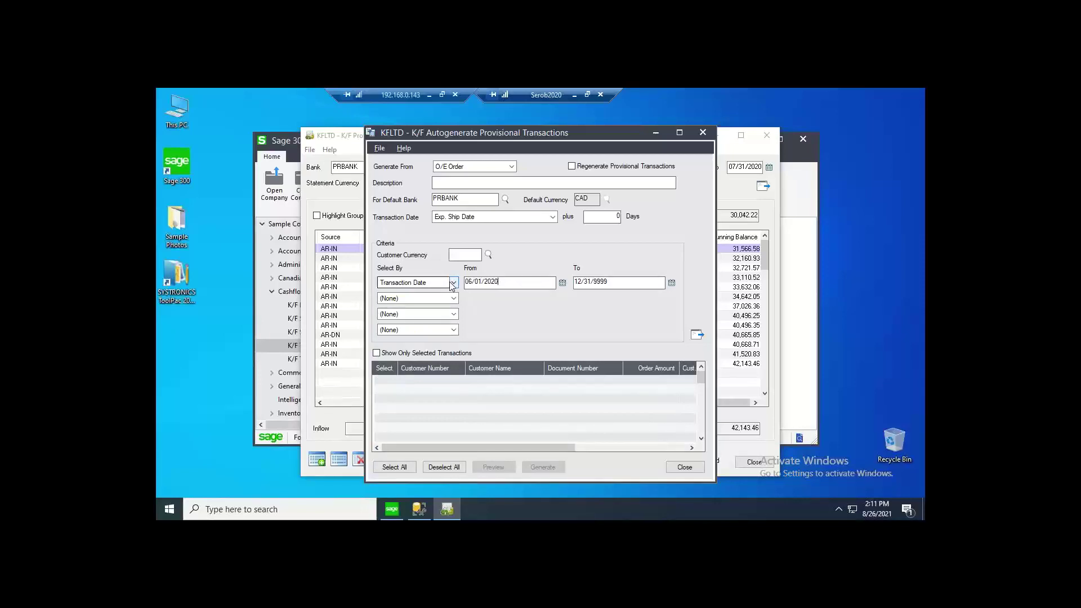
pyautogui.press('Tab')
pyautogui.write('07/31/2020')
pyautogui.click(697, 336)
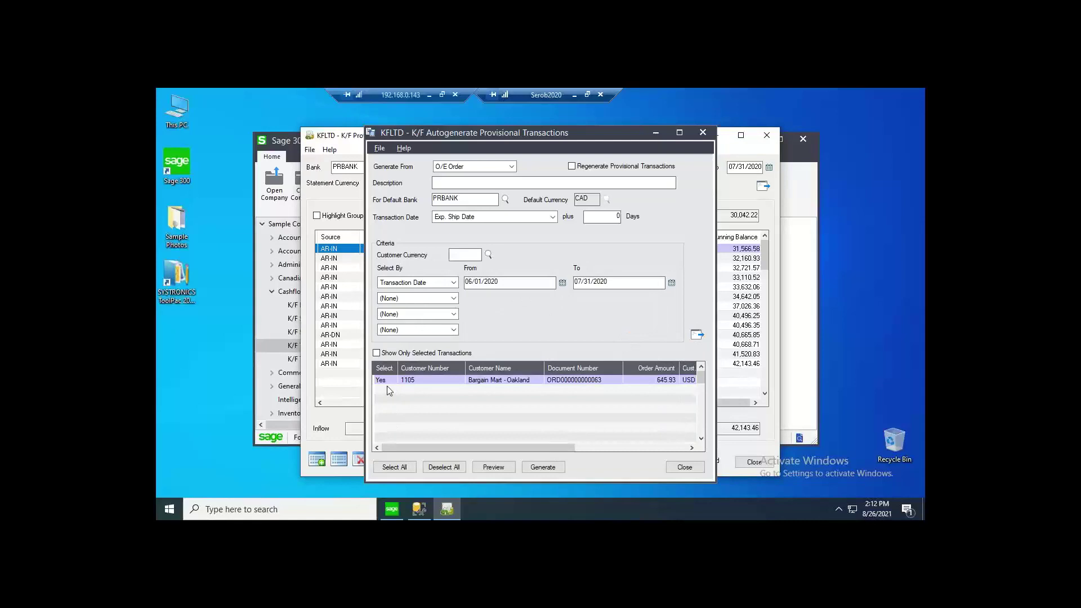
# Generate a provisional transaction from the listed O/E order and return to the console
pyautogui.click(542, 468)
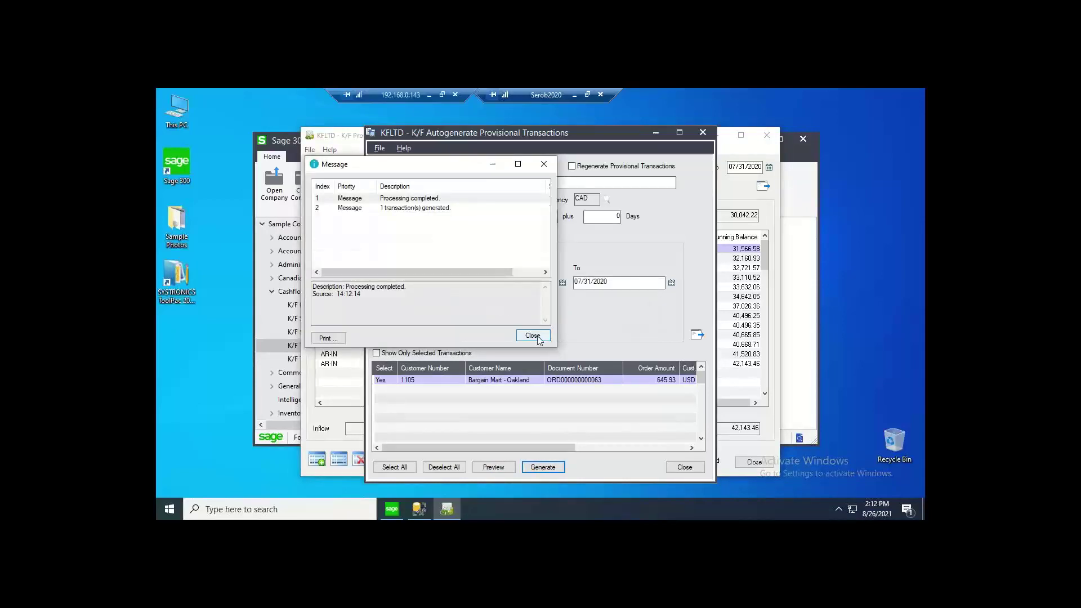
pyautogui.click(533, 338)
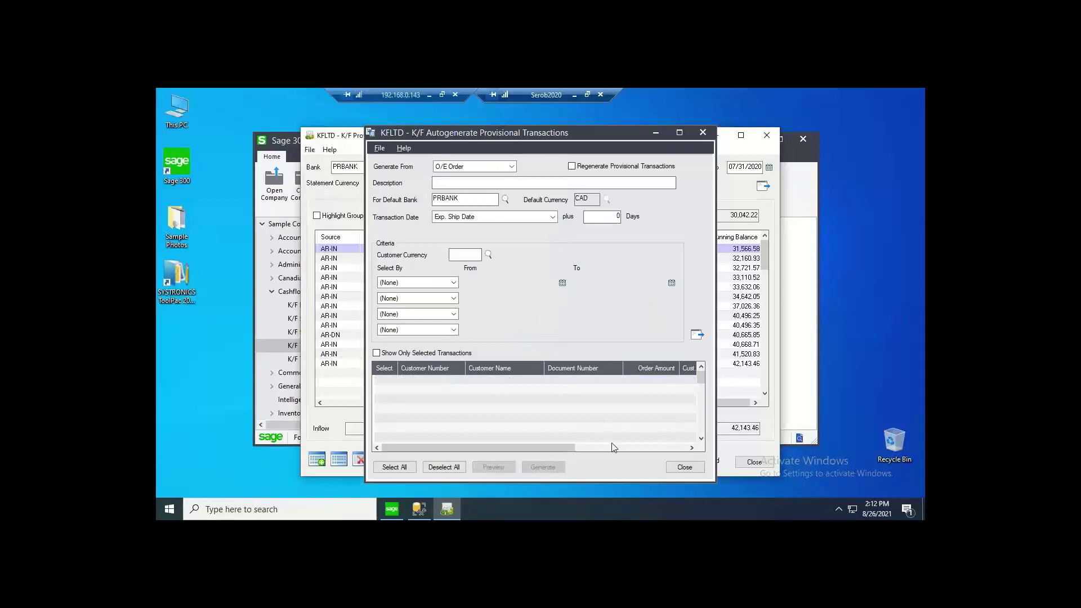
pyautogui.click(684, 467)
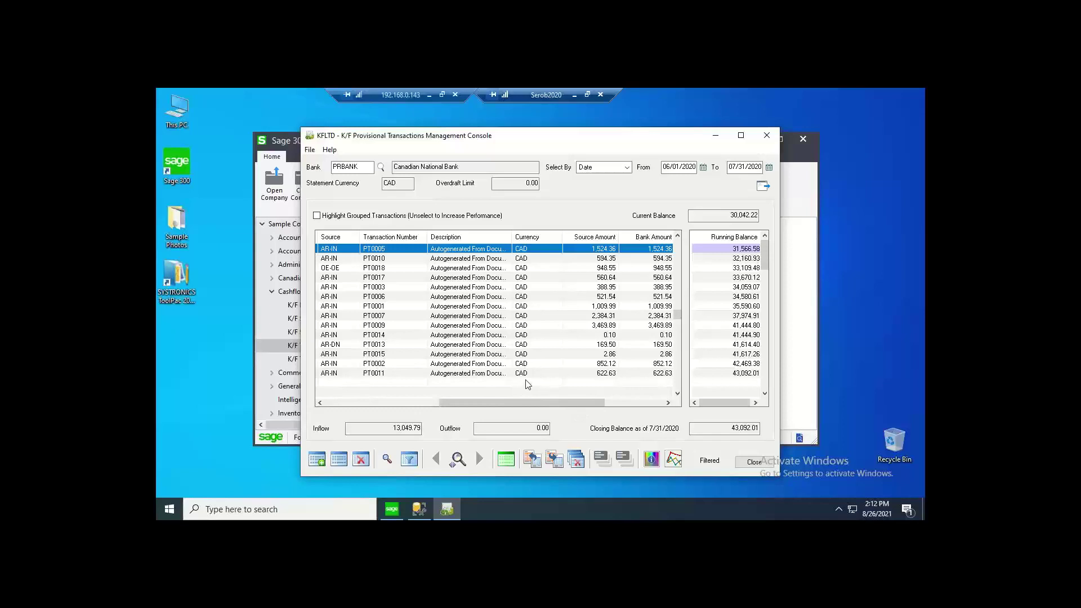
# In a new autogeneration, list the A/P invoices with document dates from 06/01/2020 to 07/31/2020
pyautogui.click(559, 462)
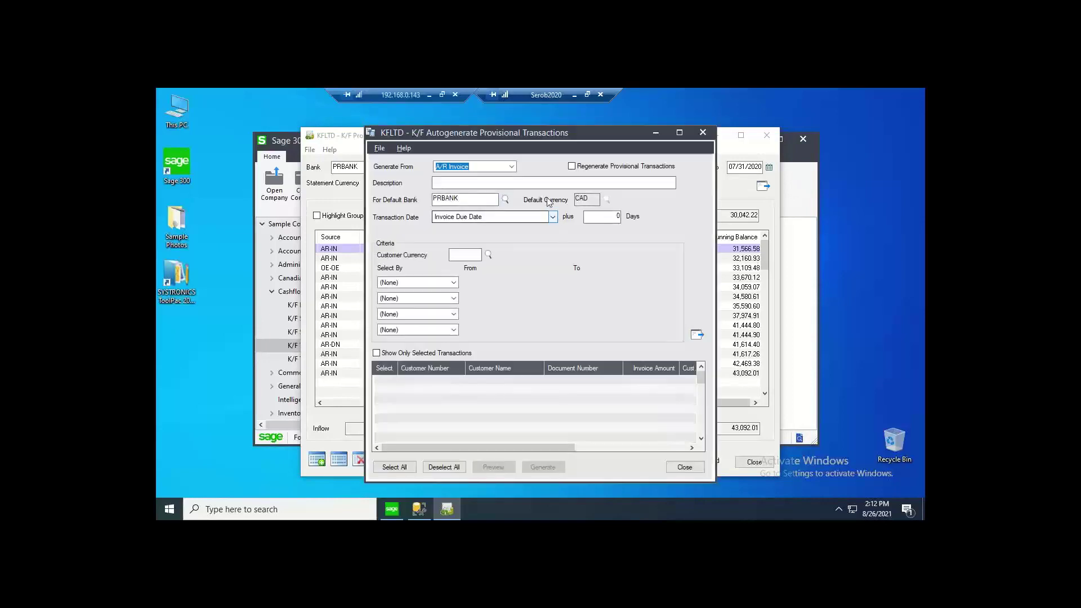
pyautogui.click(511, 166)
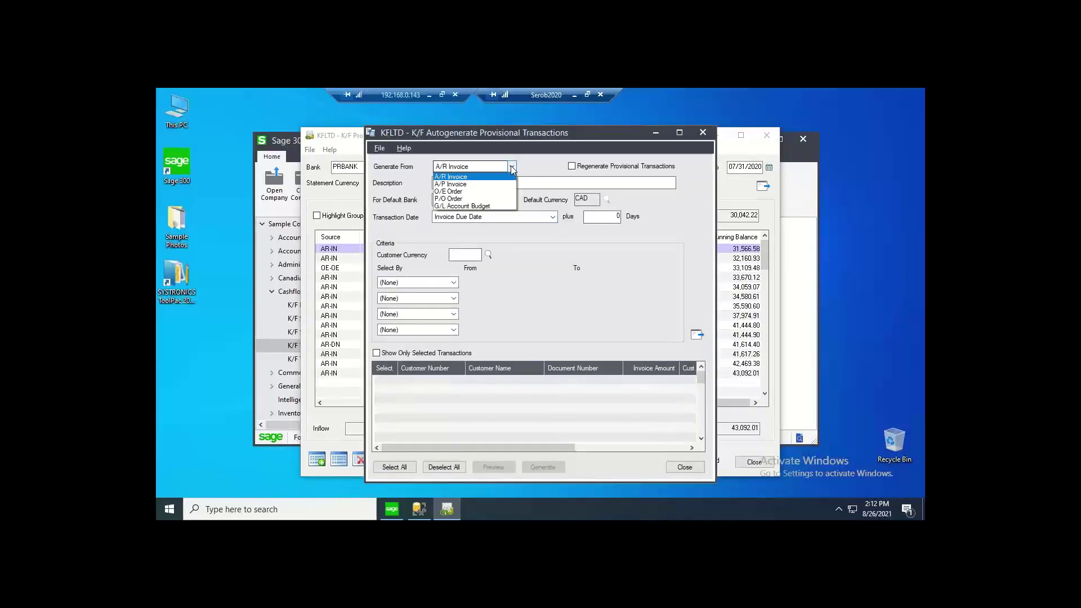
pyautogui.click(471, 184)
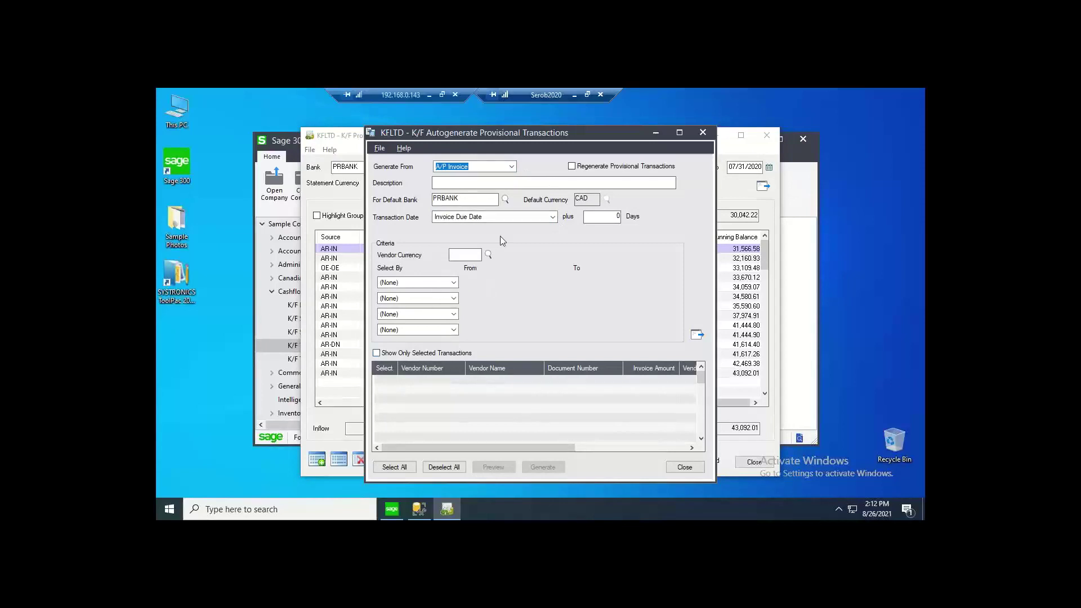
pyautogui.click(453, 282)
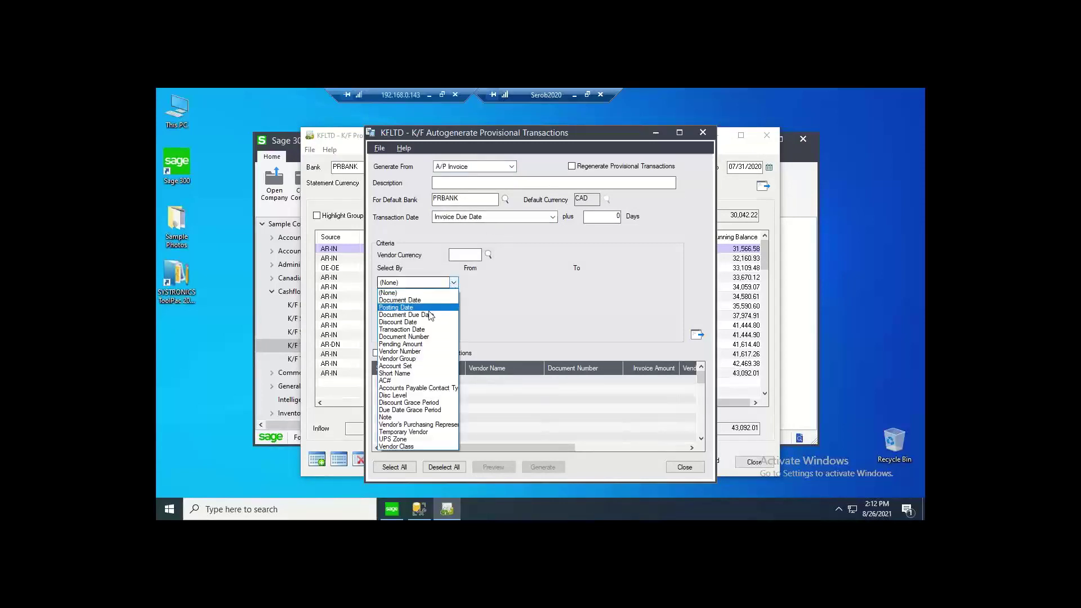
pyautogui.click(450, 301)
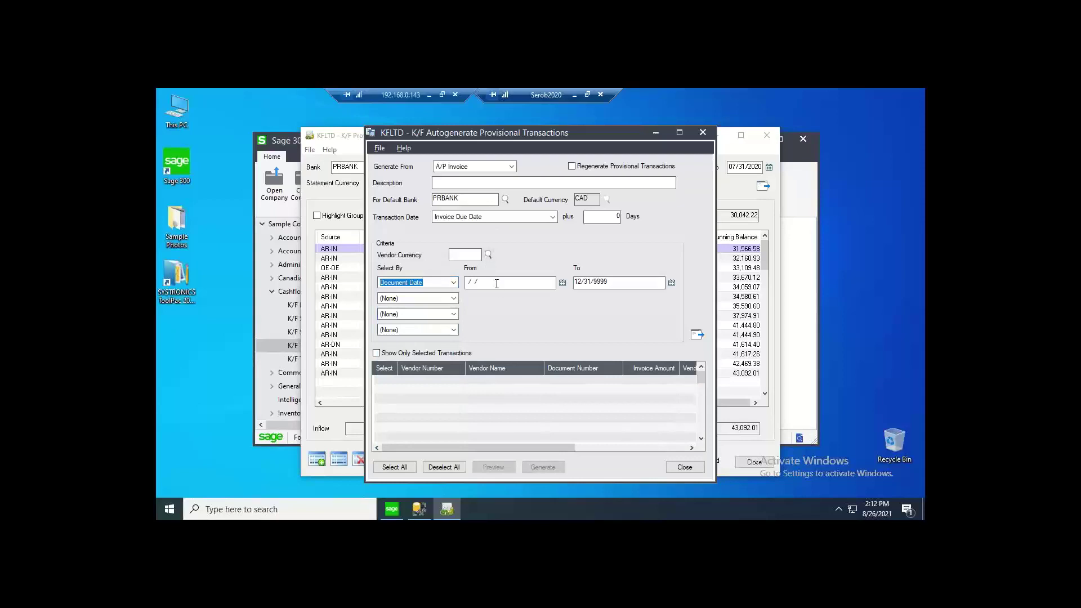
pyautogui.press('Tab')
pyautogui.write('06012020')
pyautogui.click(628, 281)
pyautogui.write('07/3')
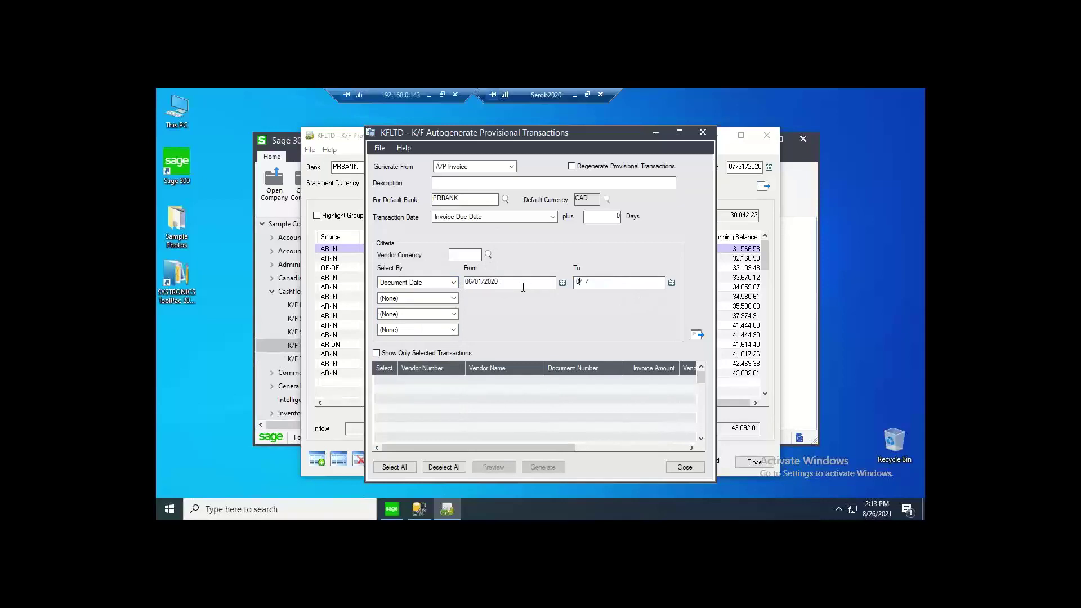
pyautogui.write('1/2020')
pyautogui.click(694, 336)
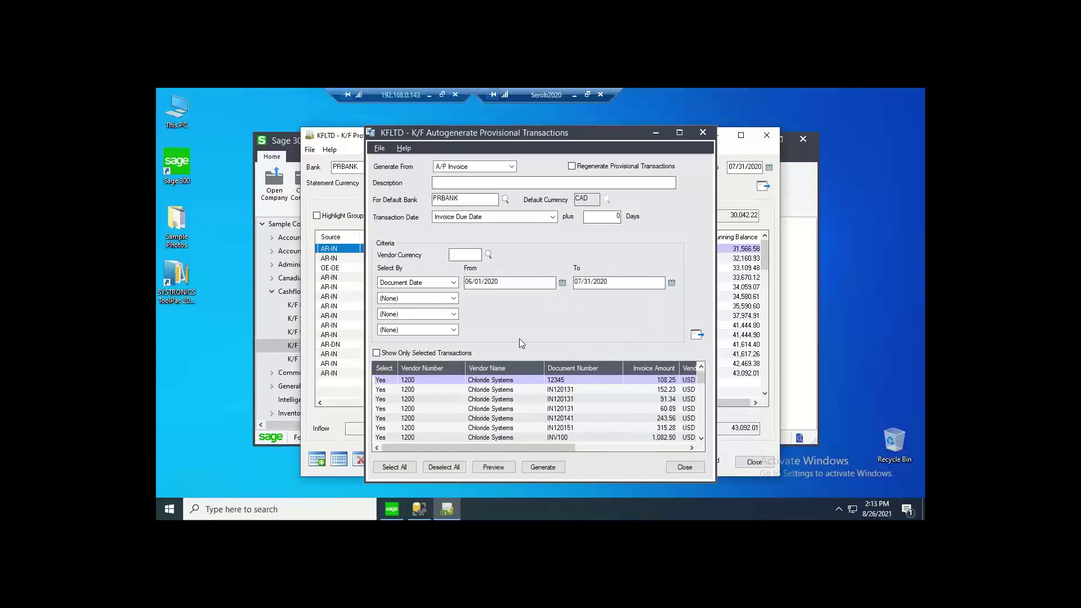
# Generate provisional transactions from the listed A/P invoices and return to the console
pyautogui.click(541, 469)
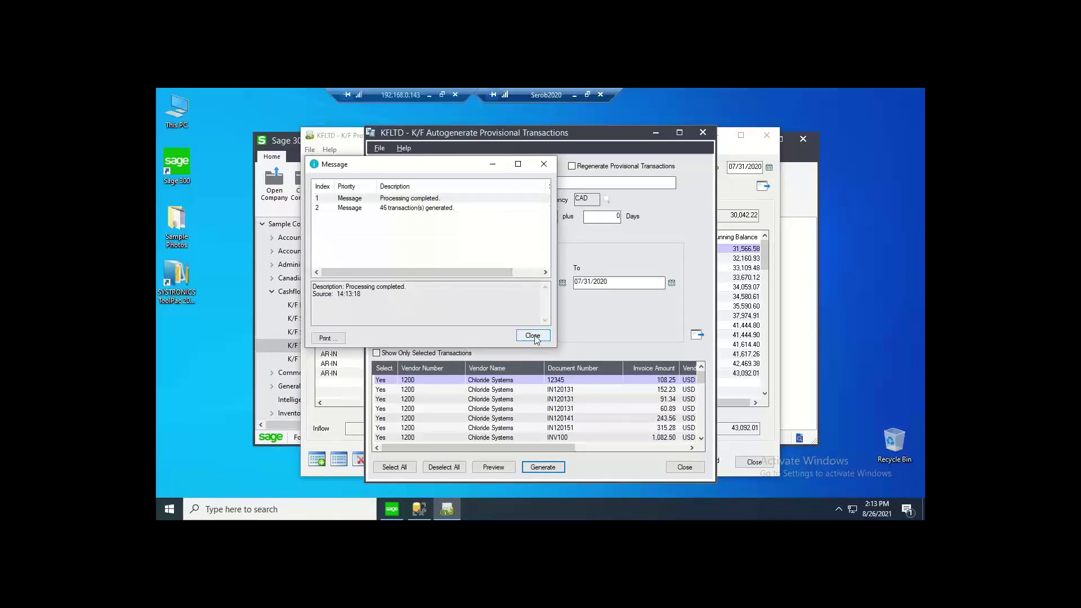
pyautogui.click(534, 337)
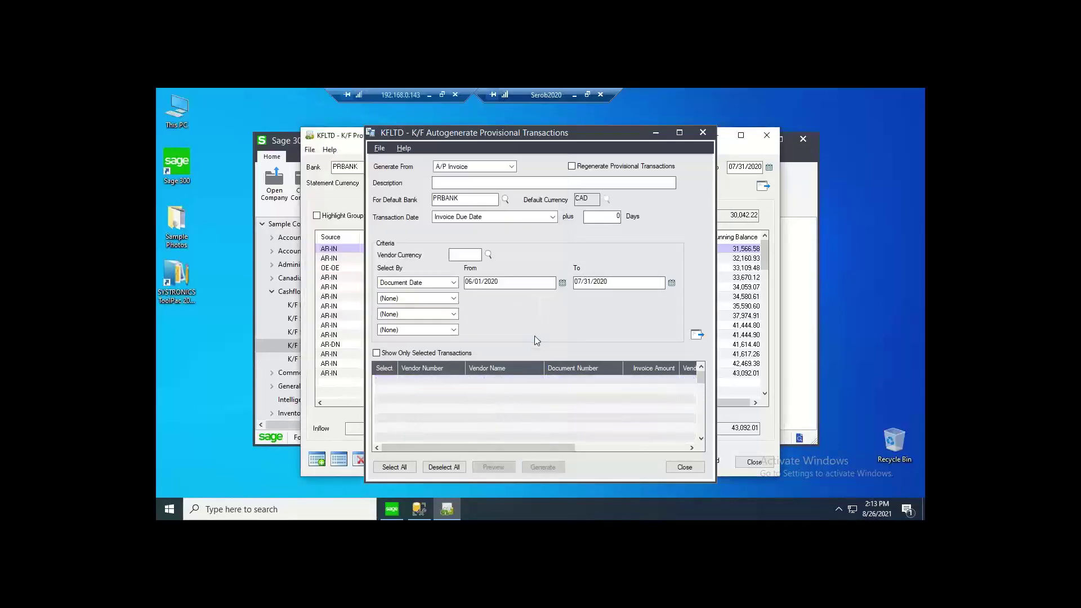
pyautogui.click(685, 467)
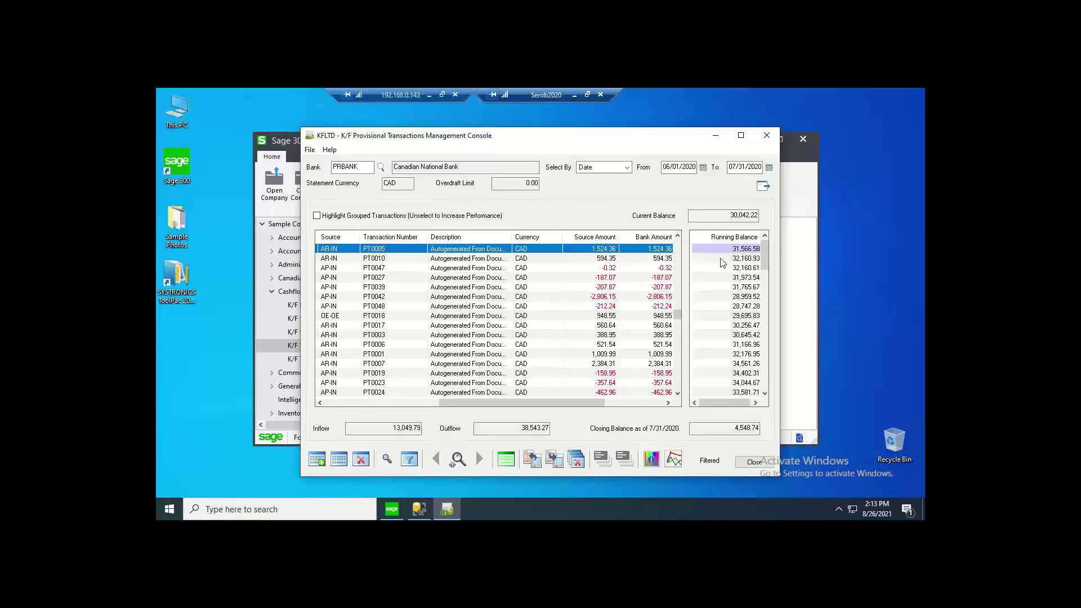
# Start a new autogeneration from P/O orders, using the arrival date as the transaction date
pyautogui.click(765, 298)
pyautogui.click(555, 462)
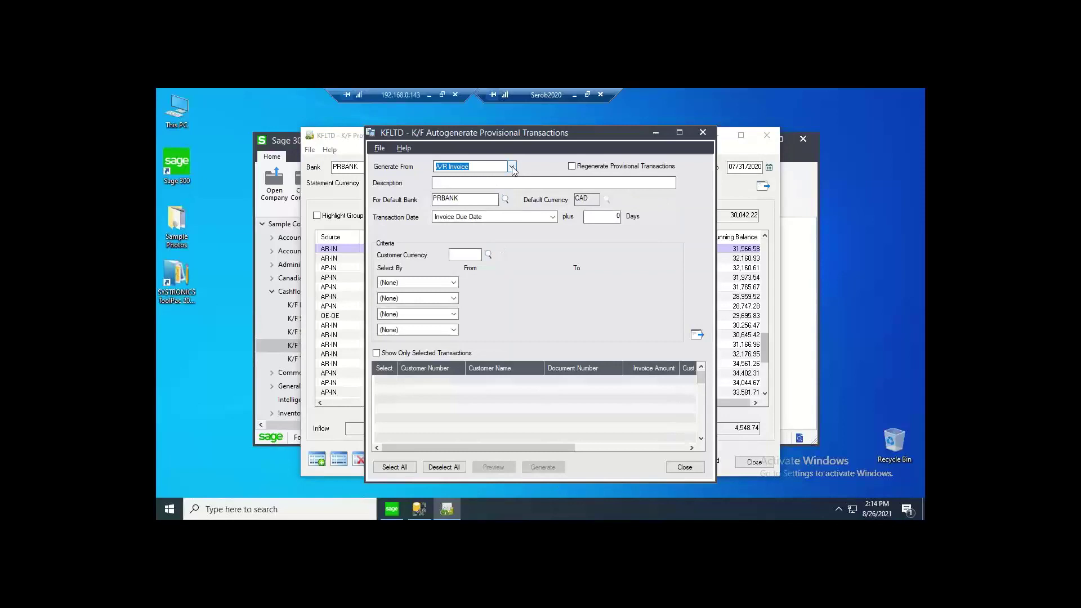
pyautogui.click(512, 167)
pyautogui.click(462, 194)
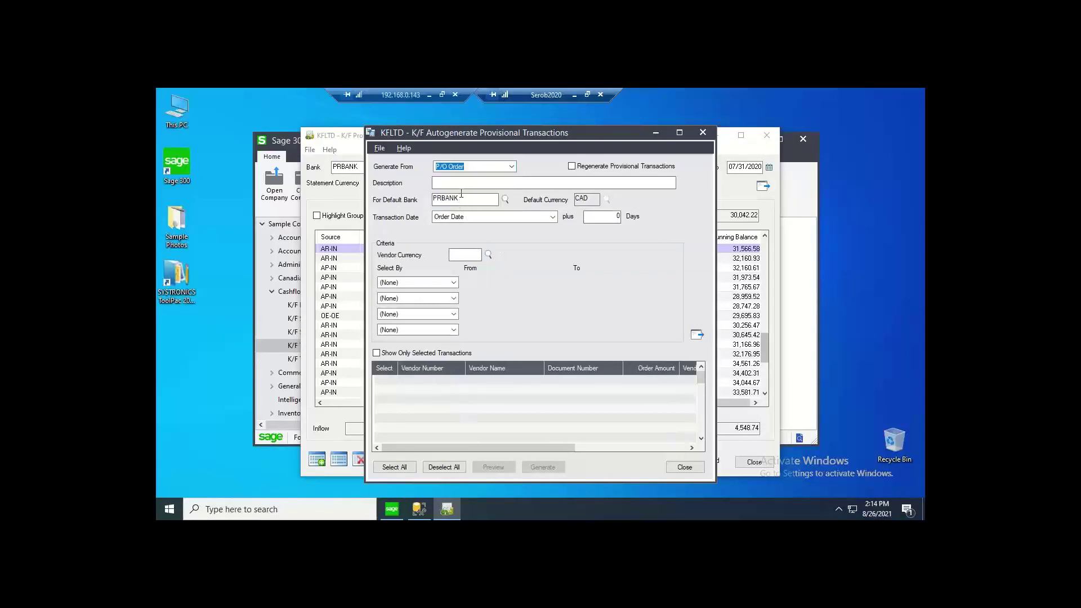
pyautogui.click(476, 219)
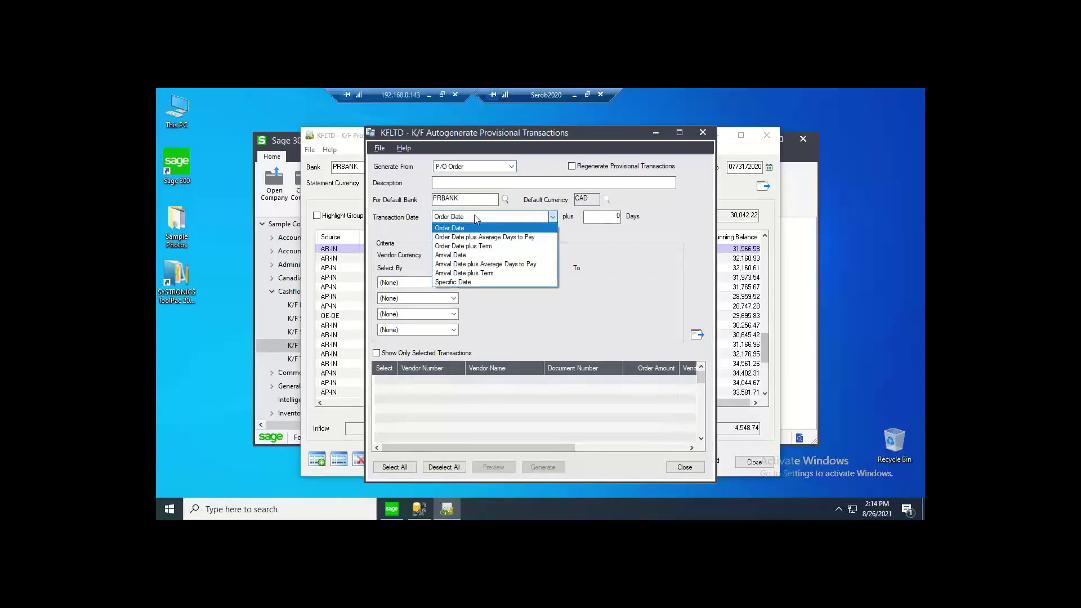
pyautogui.click(462, 255)
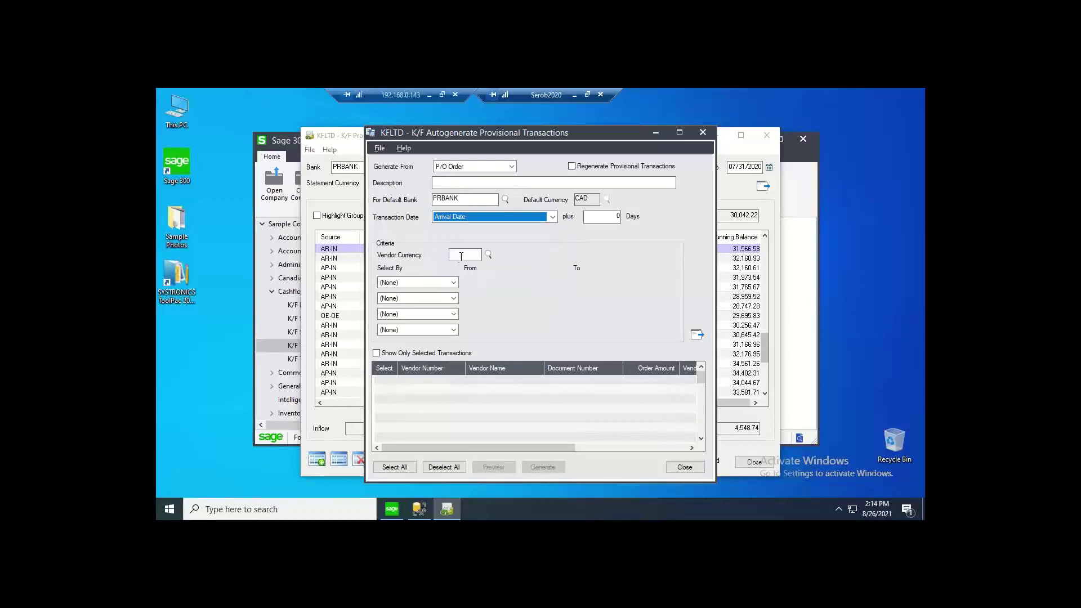
# List the P/O orders with transaction dates from 06/01/2020 to 07/31/2020
pyautogui.click(453, 281)
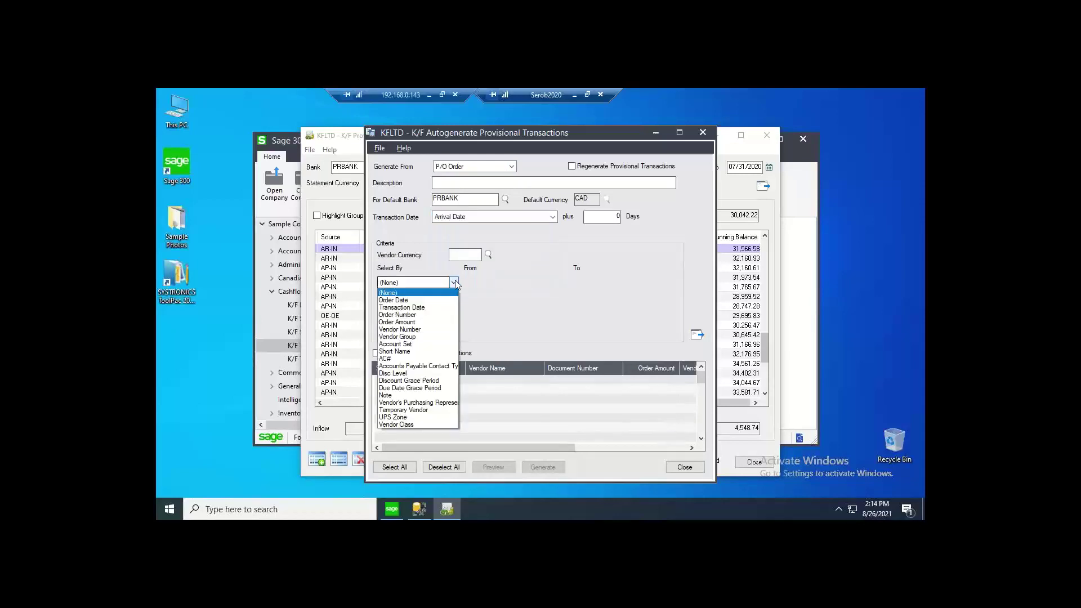
pyautogui.click(430, 308)
pyautogui.click(473, 281)
pyautogui.write('06/')
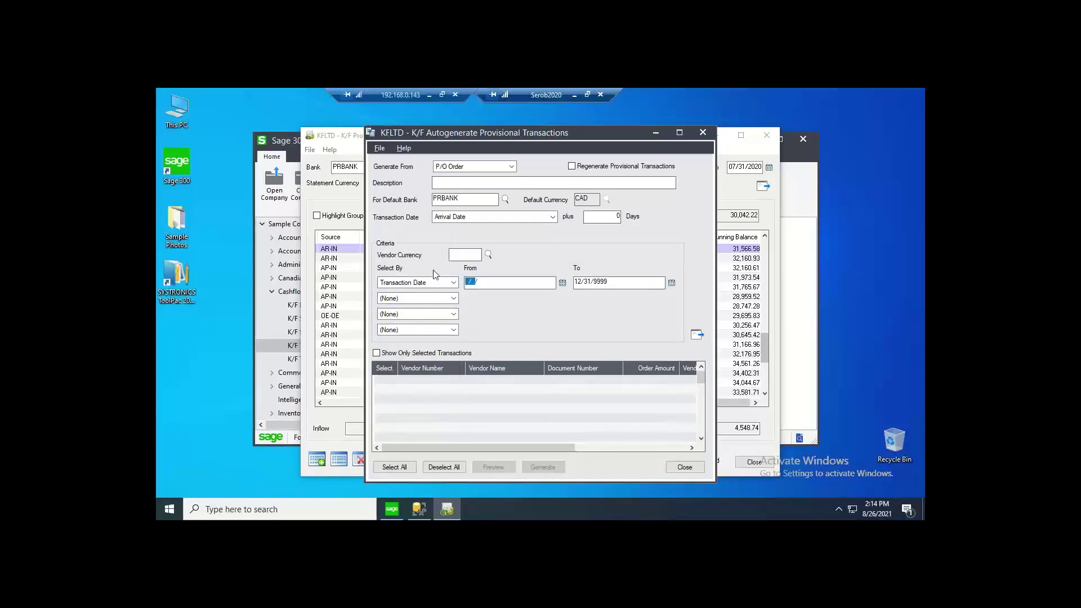
pyautogui.write('01/2020')
pyautogui.press('Tab')
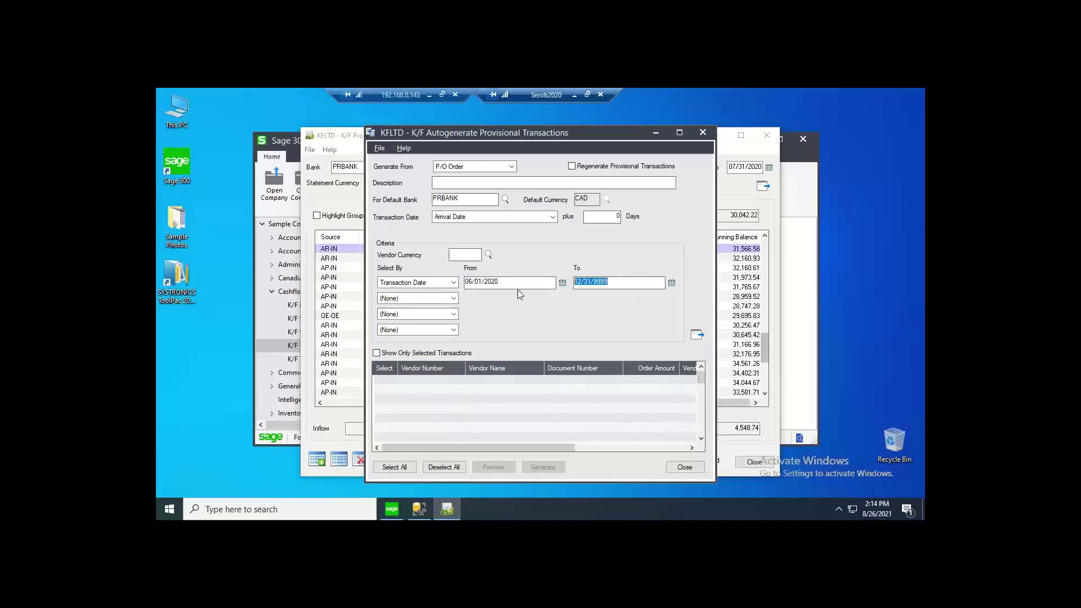
pyautogui.write('07/31/2020')
pyautogui.click(697, 334)
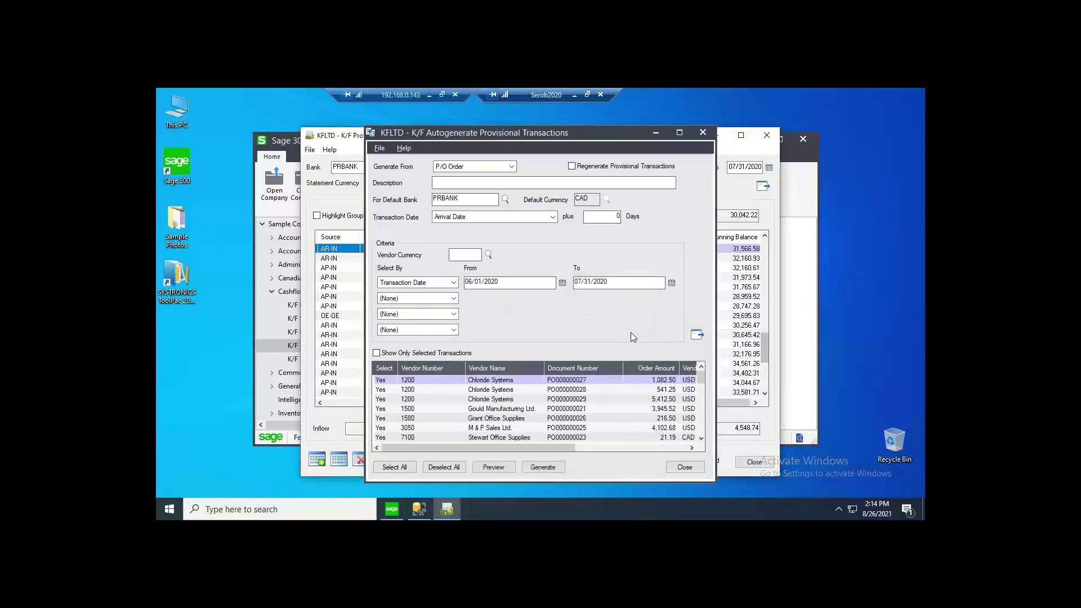
# Generate provisional transactions from the listed P/O orders and return to the console
pyautogui.click(540, 468)
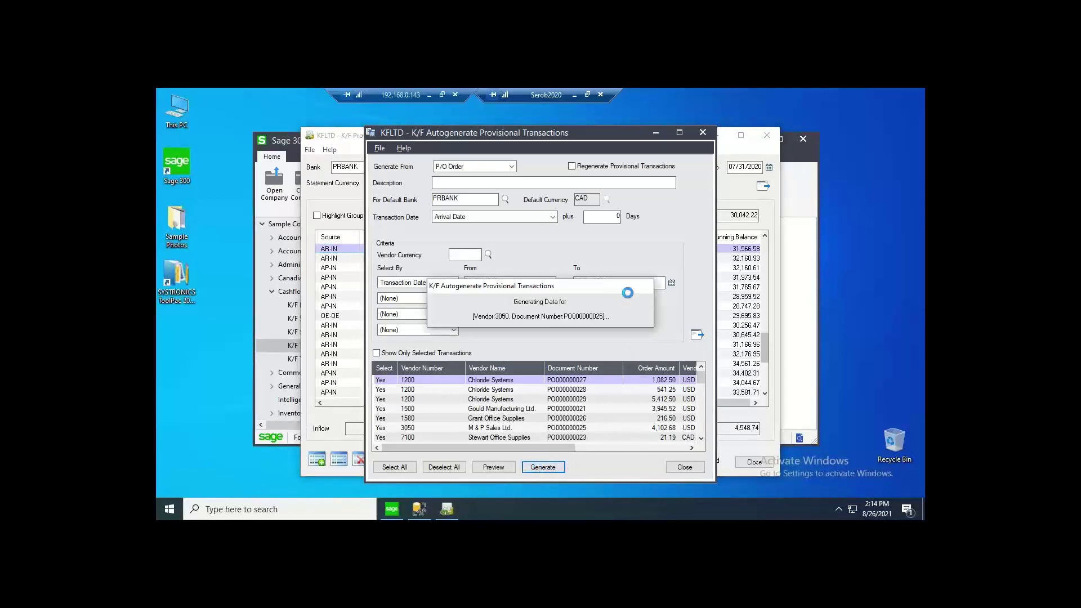
pyautogui.click(532, 336)
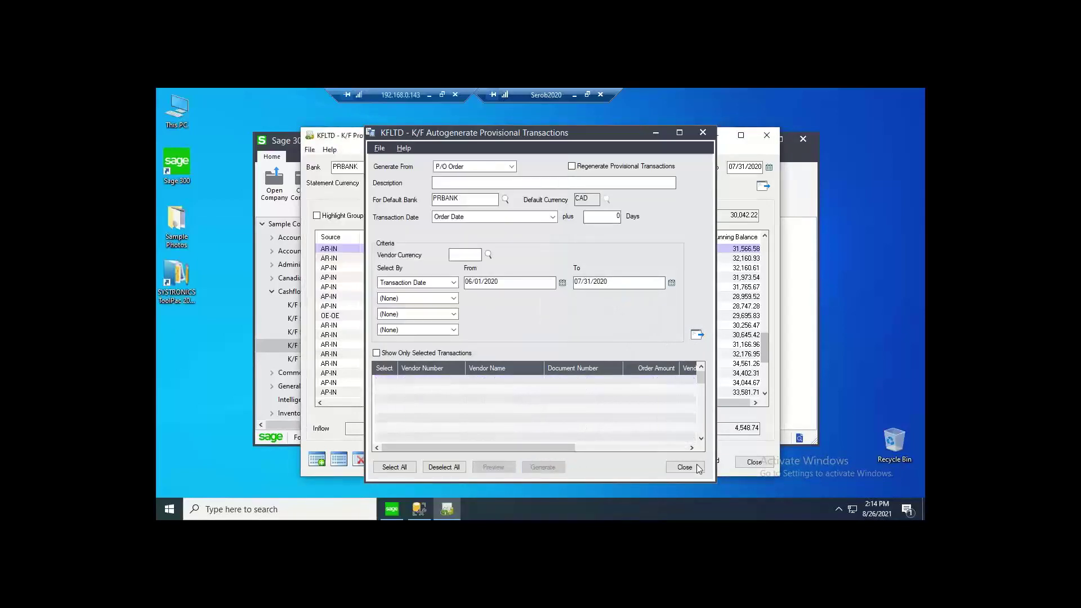
pyautogui.click(685, 468)
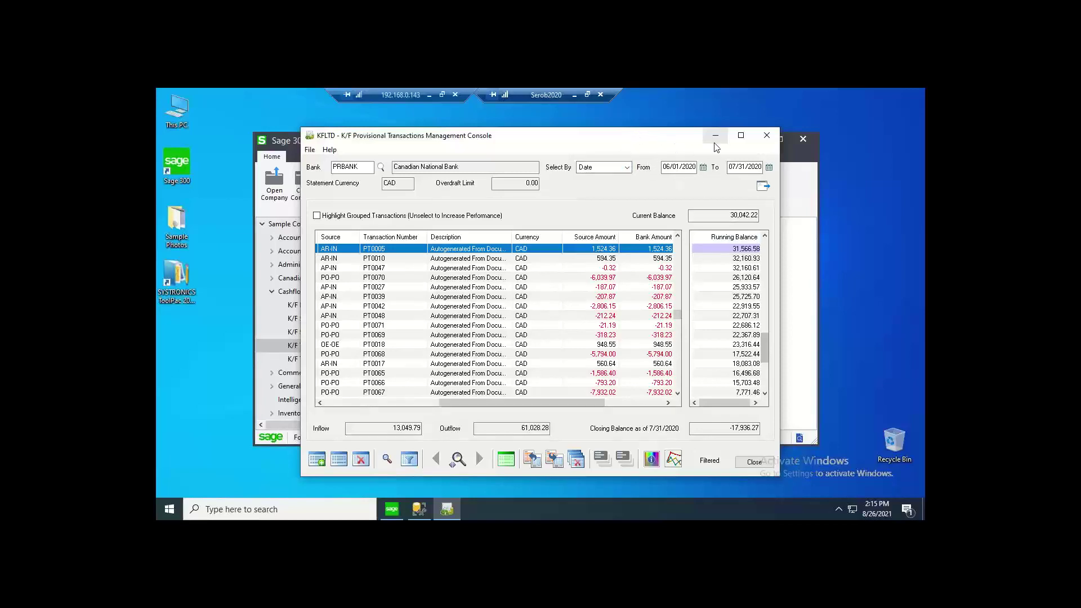
# Add a provisional customer receipt of 10,000 CAD dated 06/01/2020 to PRBANK, entering the customer's number, and return to the console
pyautogui.click(318, 462)
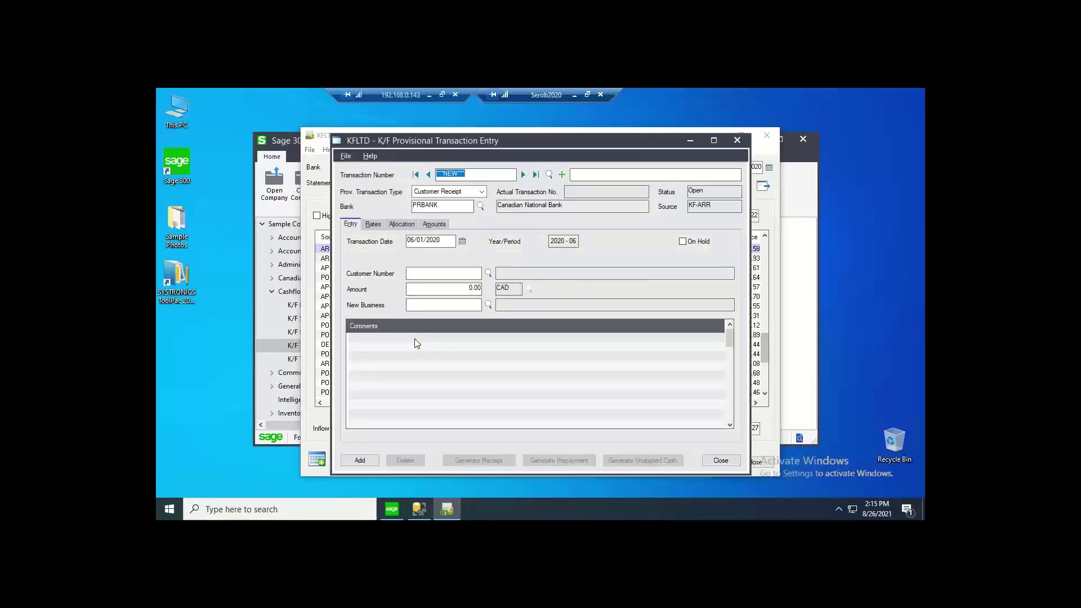
pyautogui.click(456, 273)
pyautogui.write('1200')
pyautogui.press('Tab')
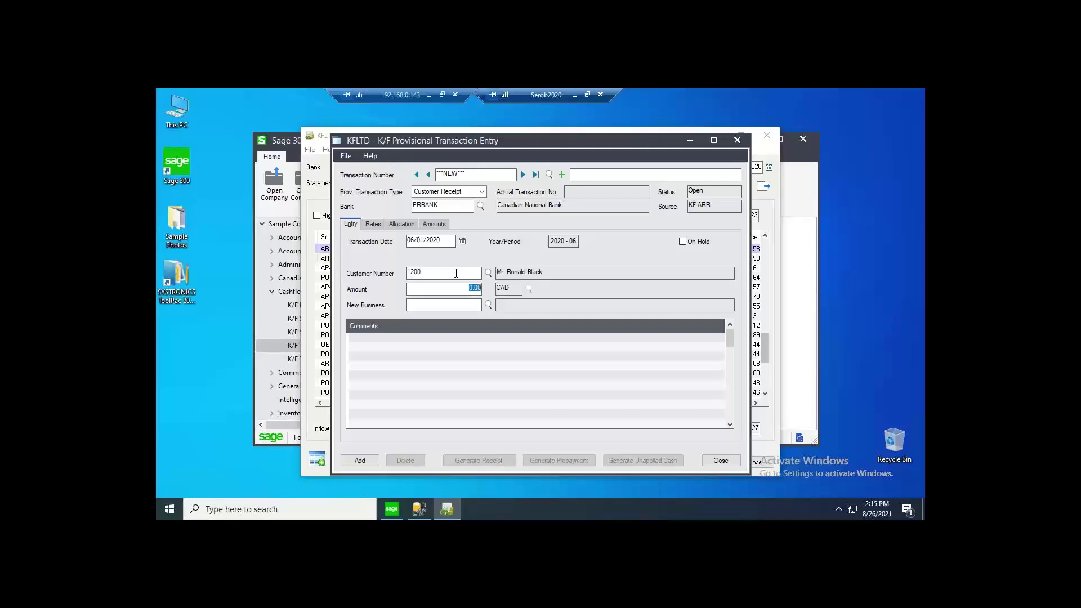
pyautogui.write('10,000')
pyautogui.click(371, 466)
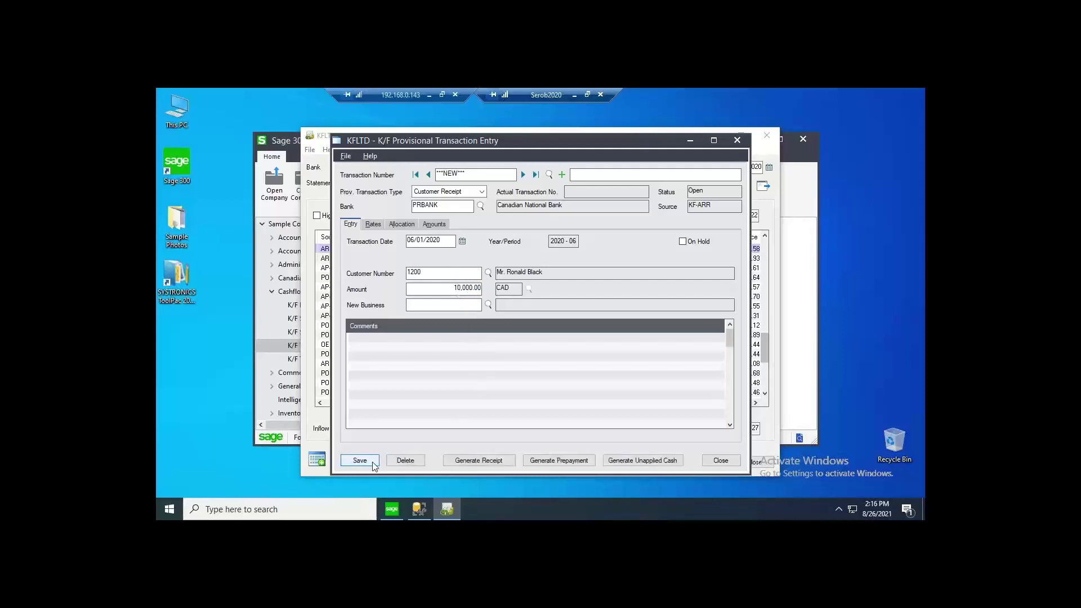
pyautogui.click(710, 464)
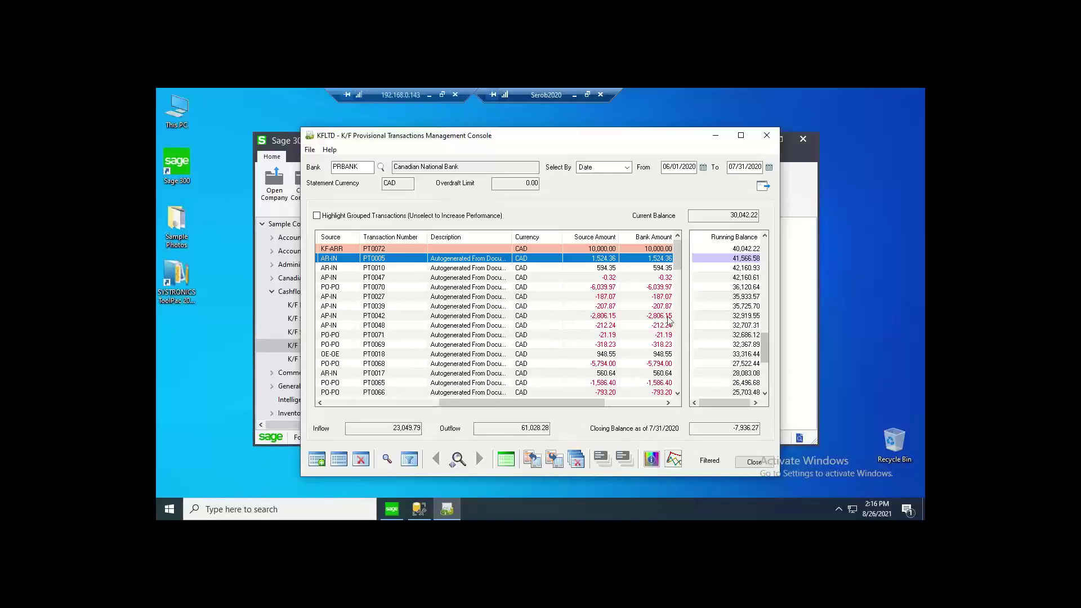
# Check which sources provisional transactions can be autogenerated from, including the G/L account budget, and return to the console without generating
pyautogui.click(555, 462)
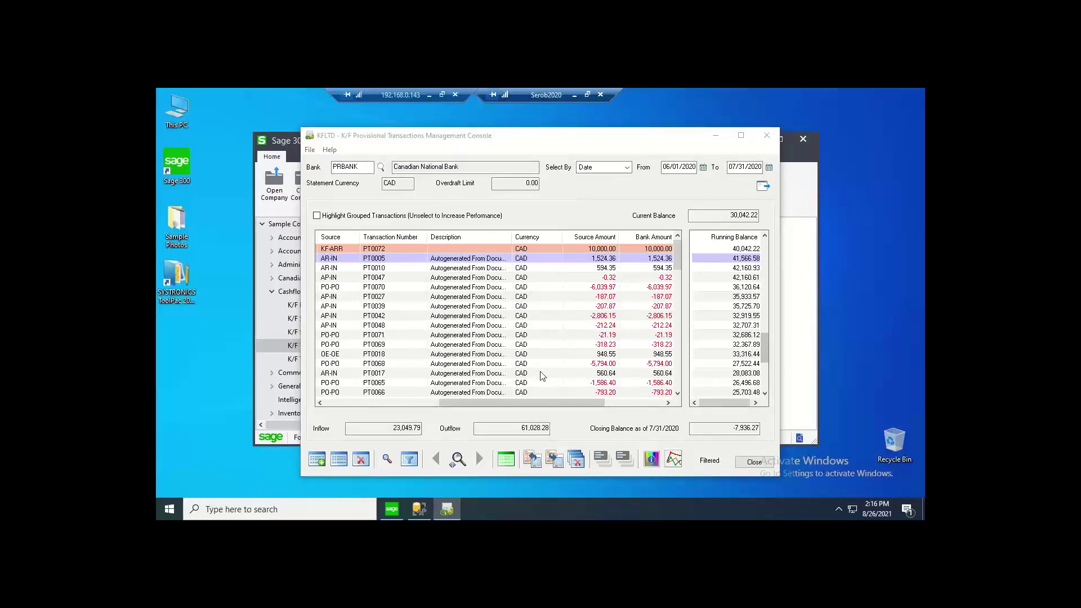
pyautogui.click(495, 200)
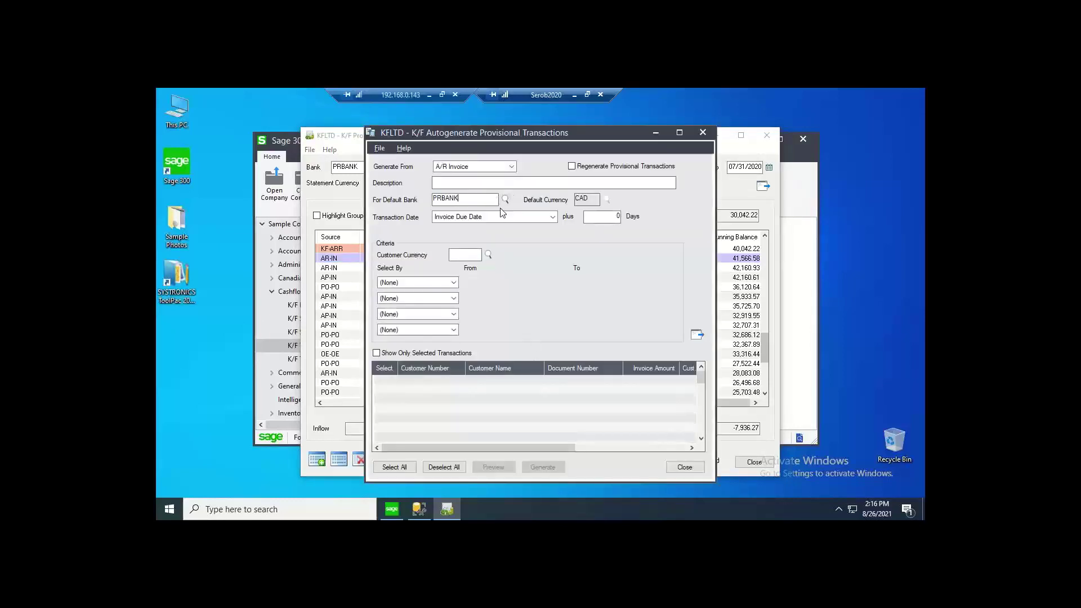
pyautogui.click(512, 165)
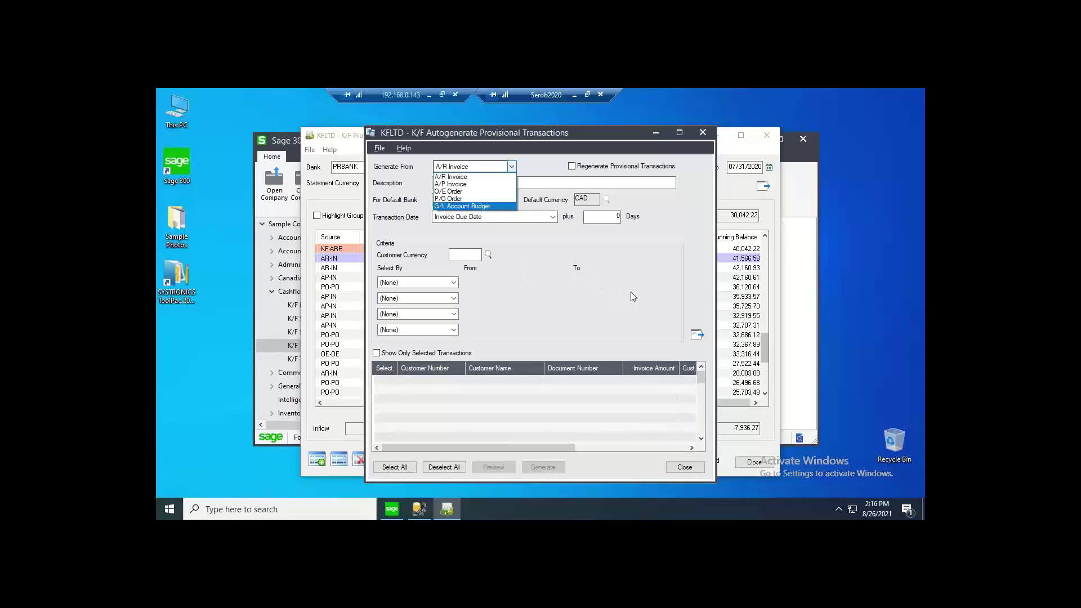
pyautogui.click(677, 215)
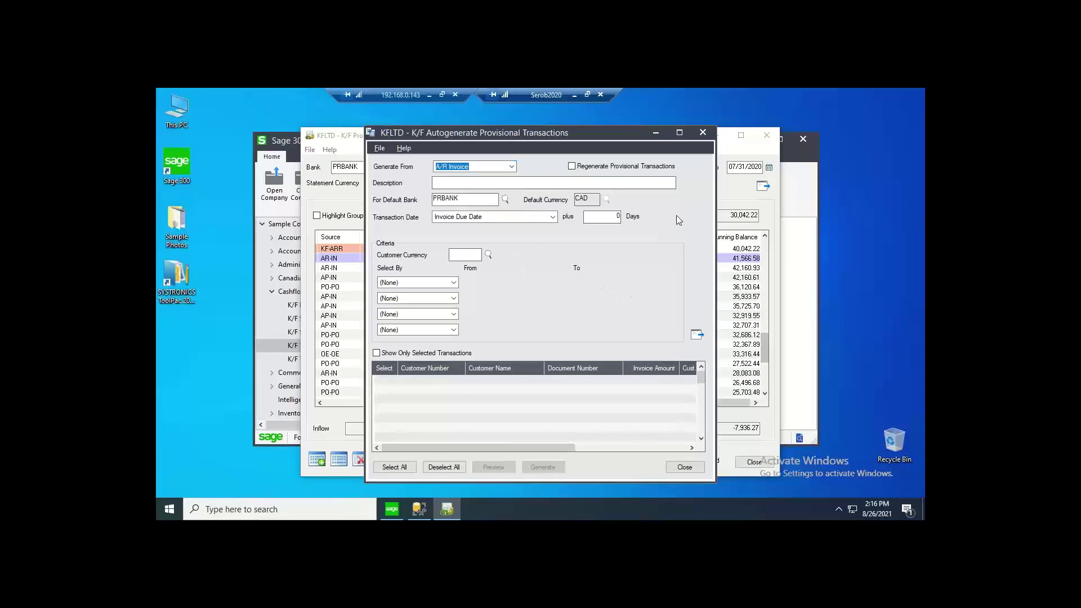
pyautogui.click(703, 132)
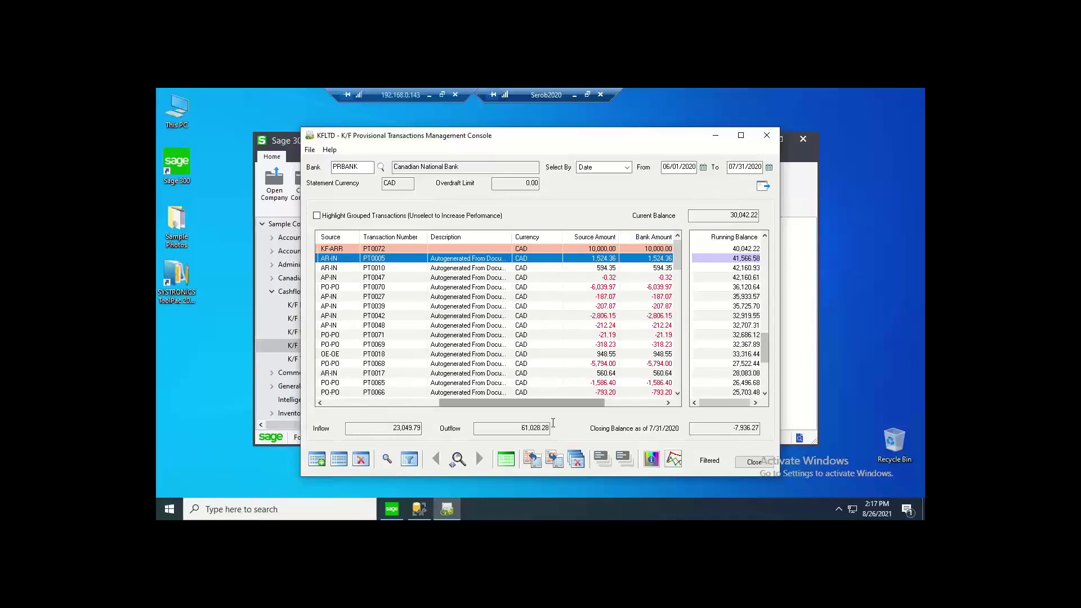
# Create a new business entry with a 10,000 CAD receipt from Coastal Electric Company, set as the default customer
pyautogui.click(507, 463)
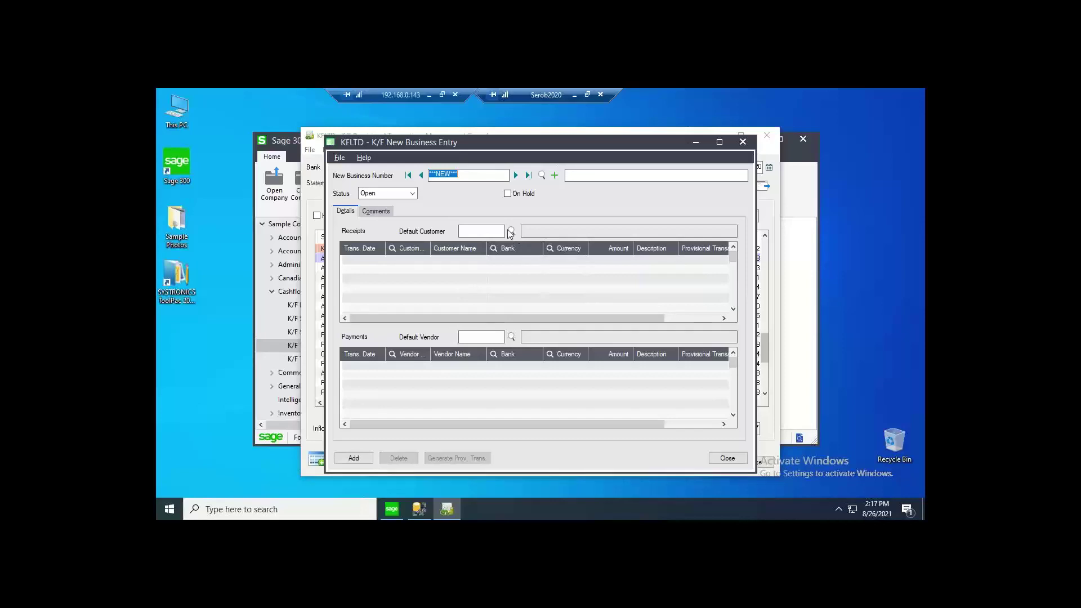
pyautogui.click(488, 230)
pyautogui.write('1400')
pyautogui.press('Tab')
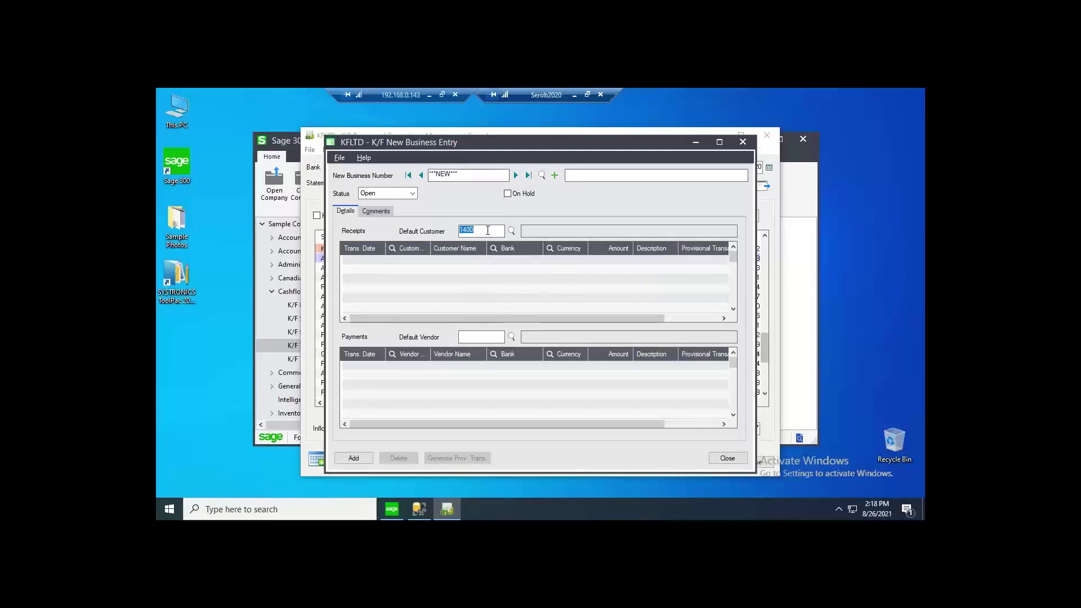
pyautogui.click(620, 261)
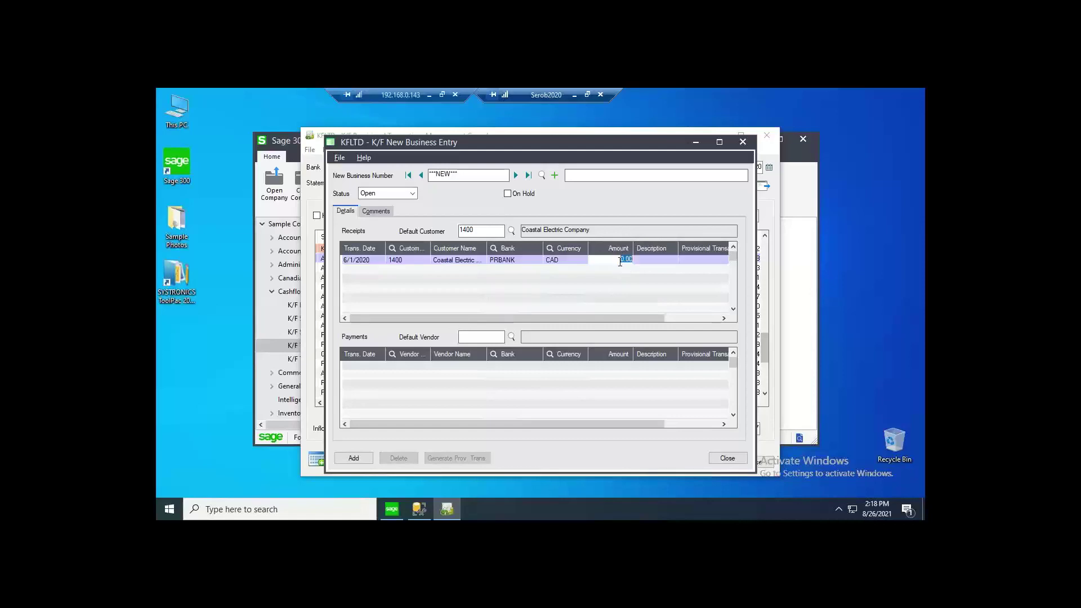
pyautogui.write('5000')
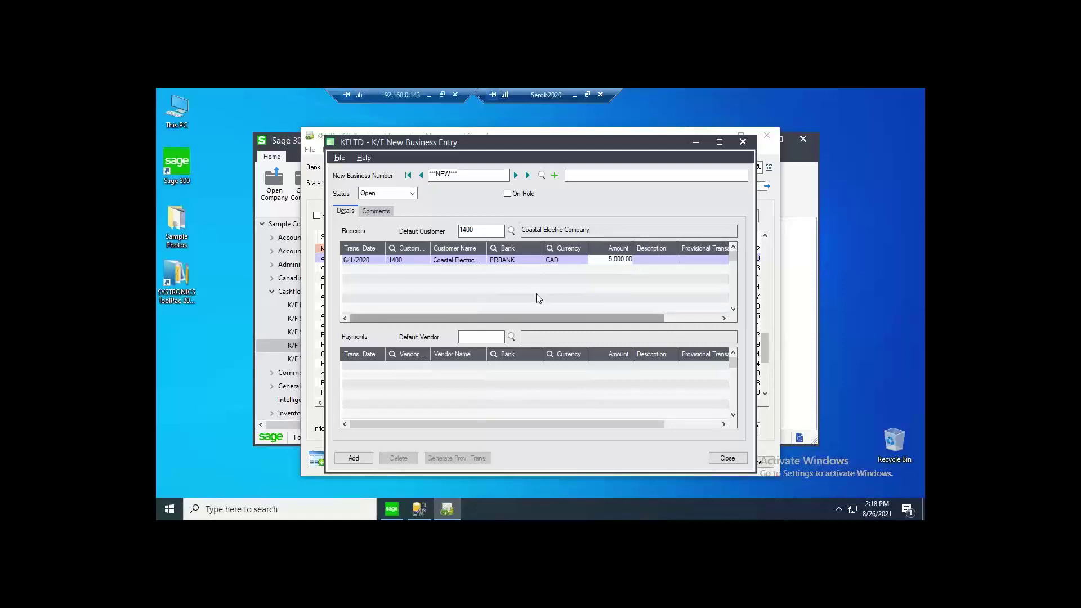
pyautogui.moveTo(608, 263); pyautogui.dragTo(614, 263)
pyautogui.write('10')
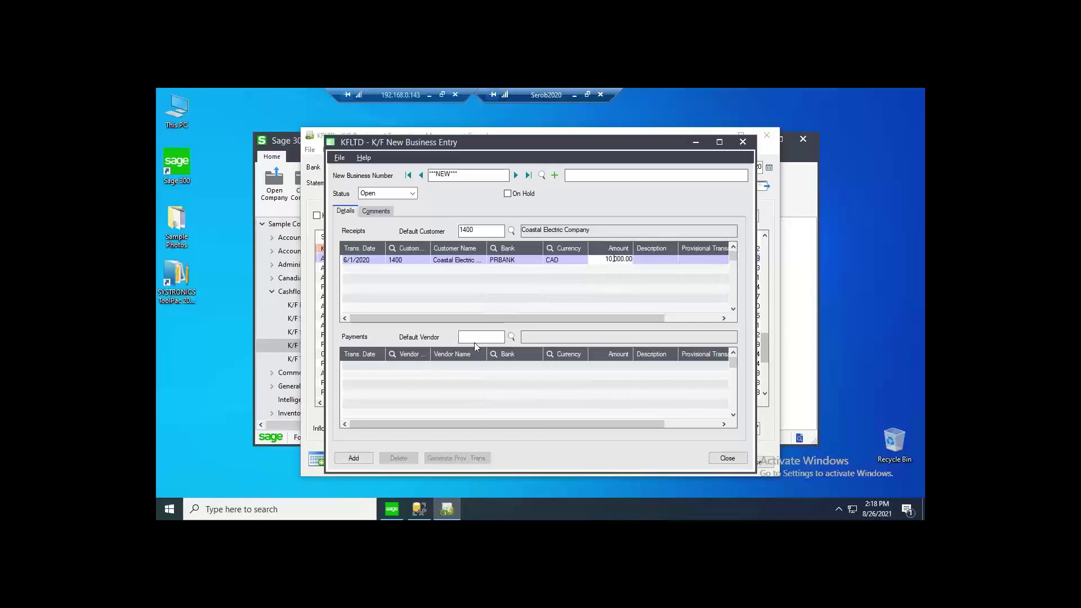
# Enter a 6,000 CAD payment to Coastal Heating of Ottawa, set as the default vendor, in the new business entry
pyautogui.click(442, 367)
pyautogui.click(470, 336)
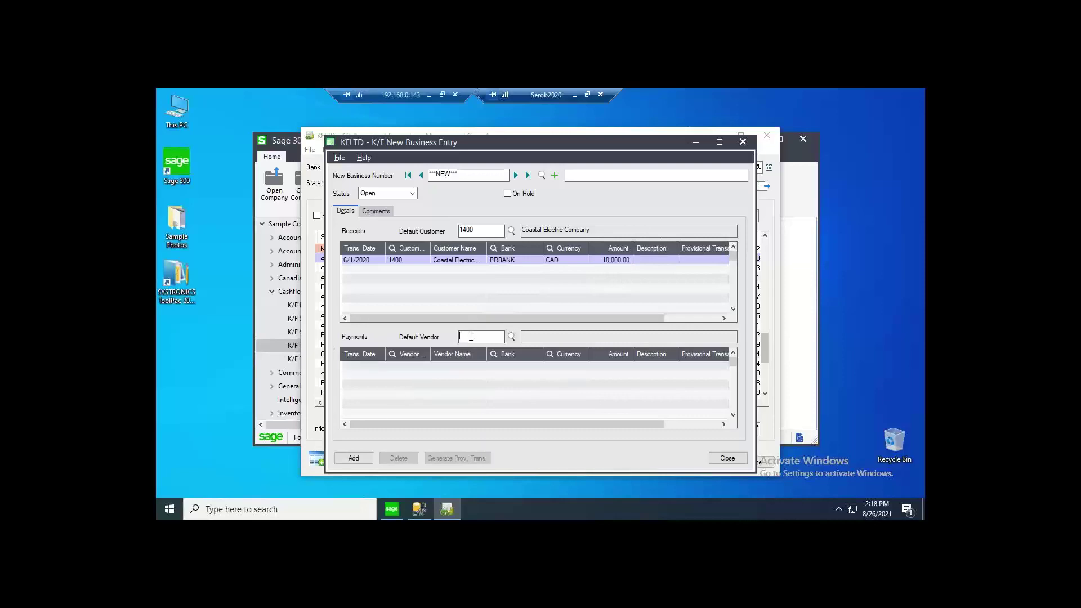
pyautogui.write('1400')
pyautogui.press('Tab')
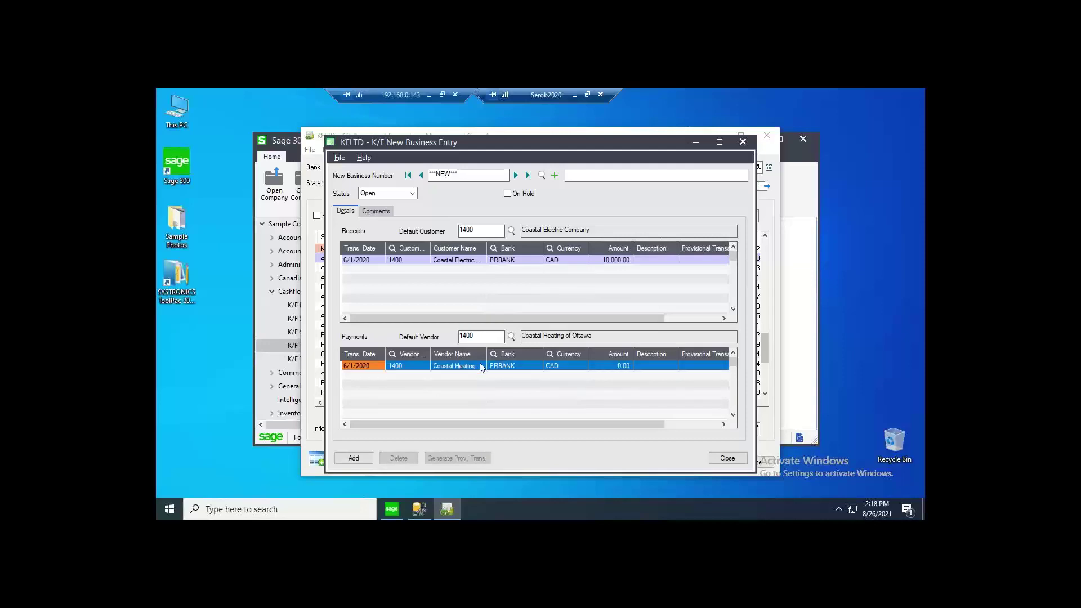
pyautogui.click(624, 367)
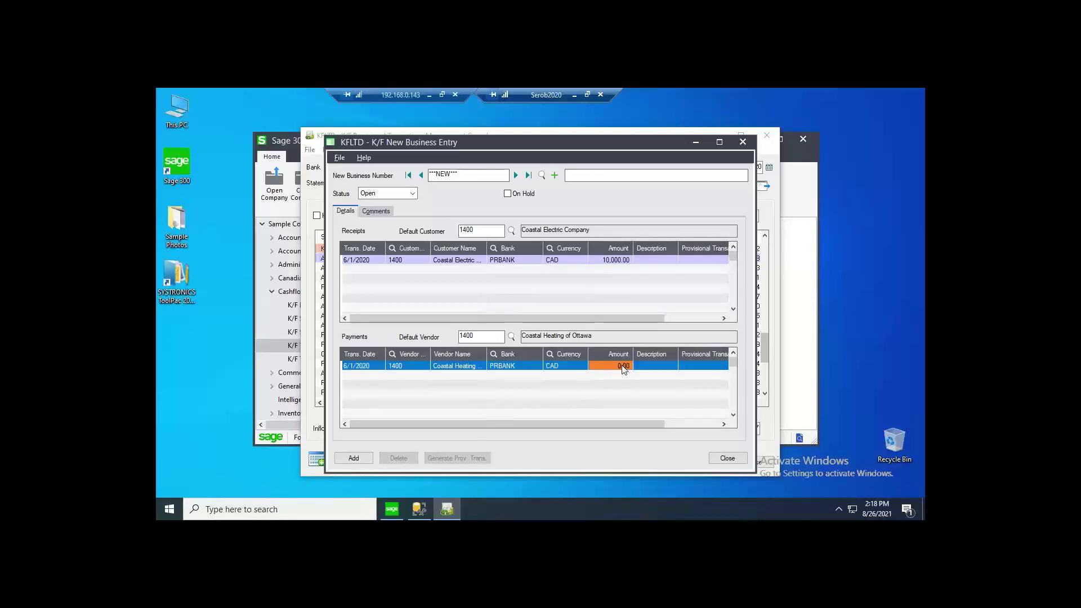
pyautogui.write('6,0')
pyautogui.write('0')
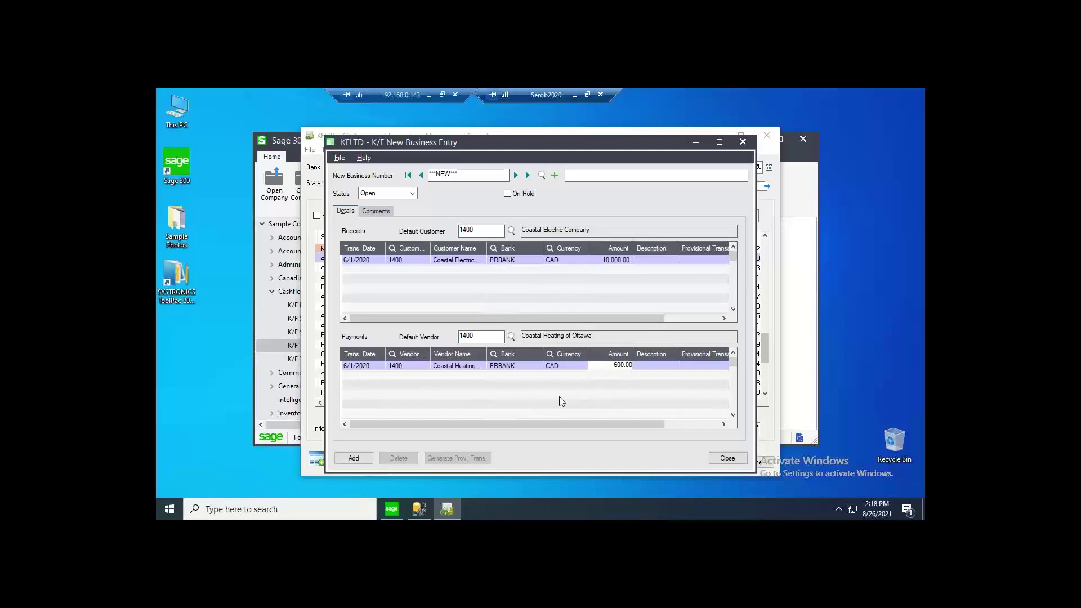
pyautogui.write('0')
pyautogui.press('Tab')
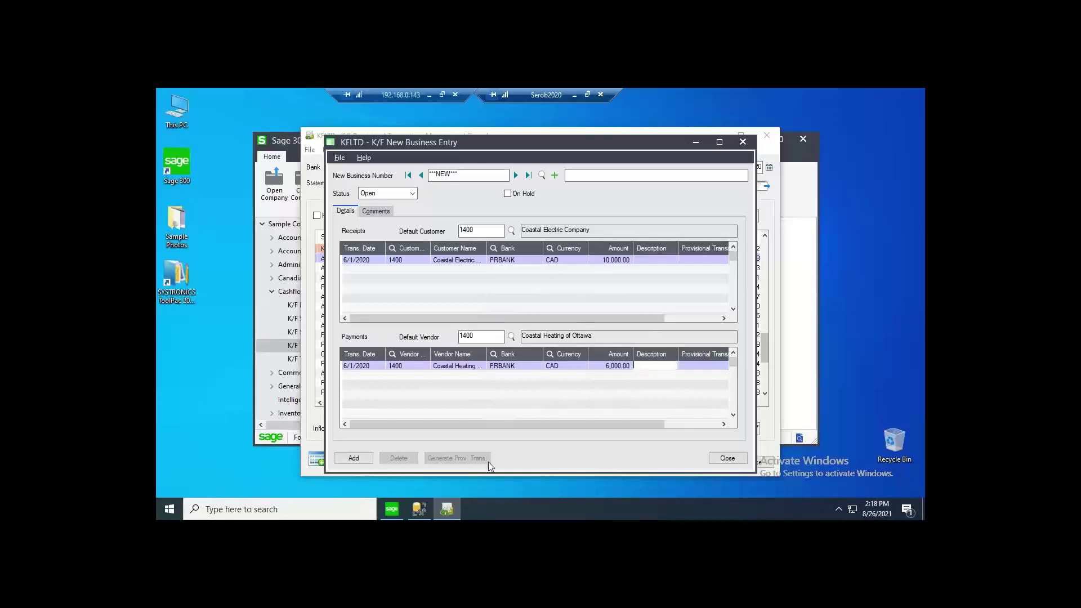
# Add the new business entry, generate its provisional transactions, and return to the console
pyautogui.click(354, 459)
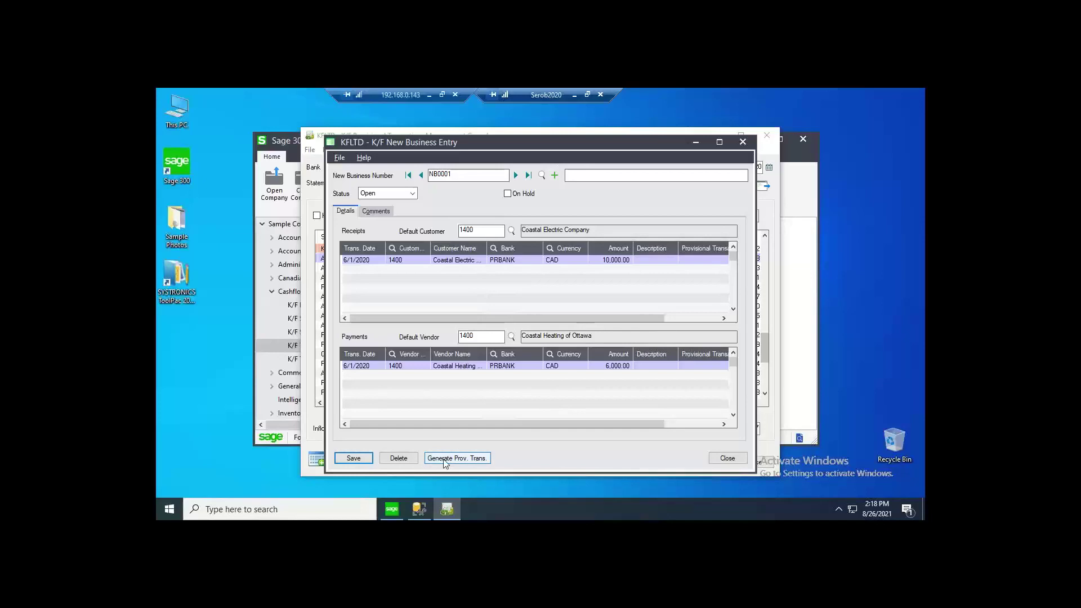
pyautogui.click(445, 459)
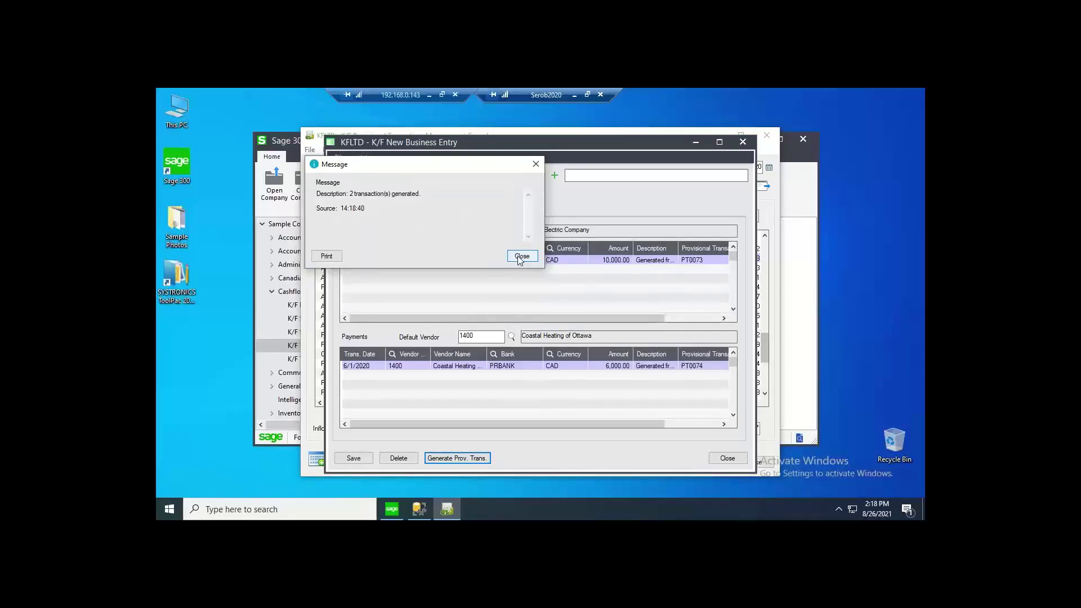
pyautogui.click(519, 257)
pyautogui.click(733, 461)
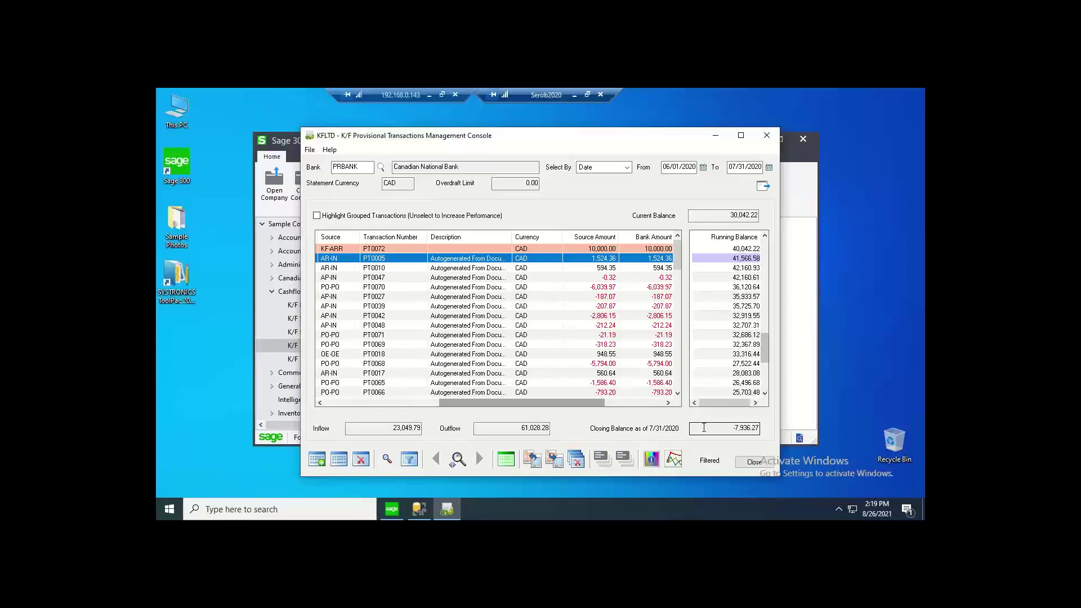
# Change the transaction date of Gould Manufacturing purchase order transaction PT0068 to move it outside the June–July 2020 forecast range
pyautogui.click(333, 365)
pyautogui.moveTo(475, 403); pyautogui.dragTo(327, 420)
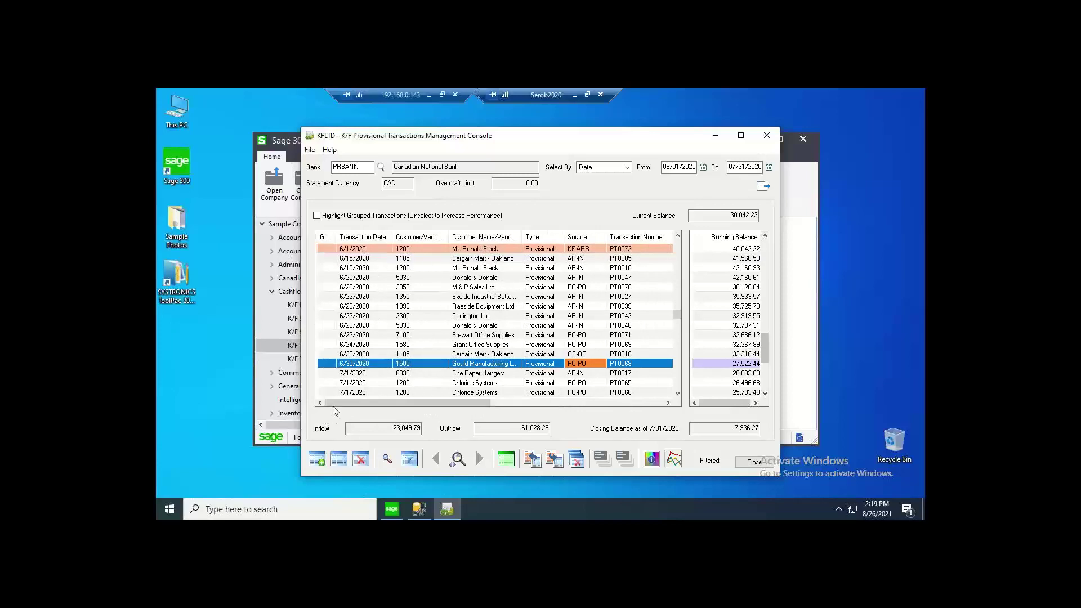
pyautogui.click(346, 365)
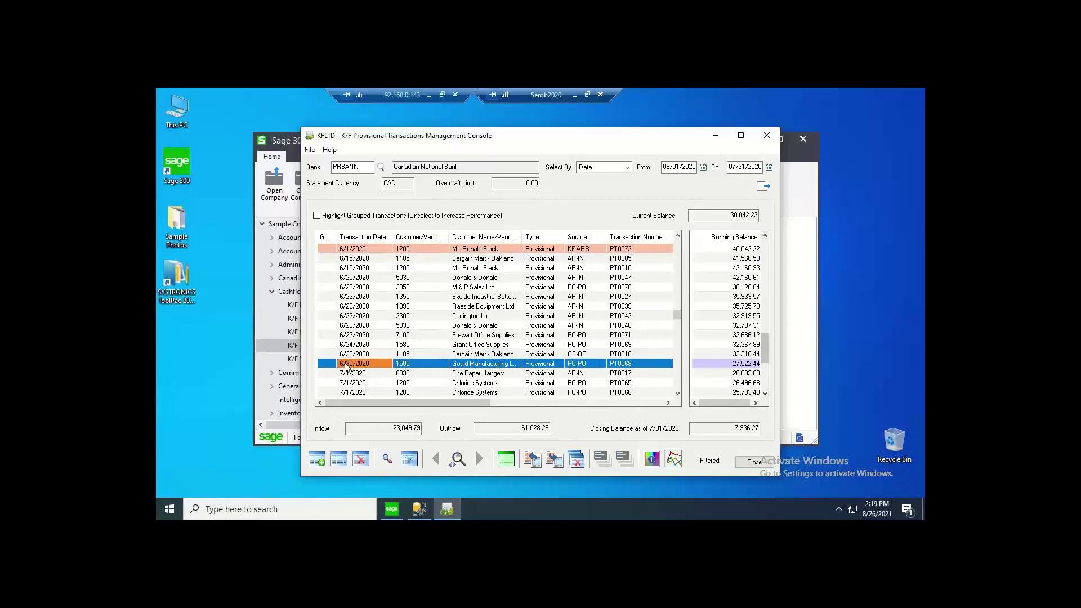
pyautogui.click(342, 363)
pyautogui.press('BackSpace')
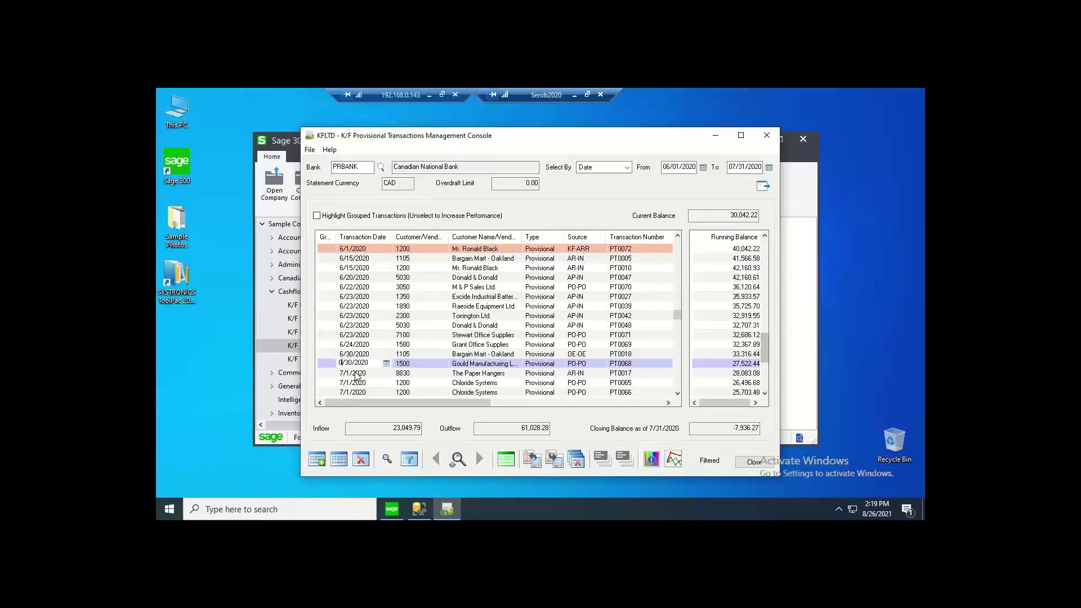
pyautogui.write('7/01')
pyautogui.press('Return')
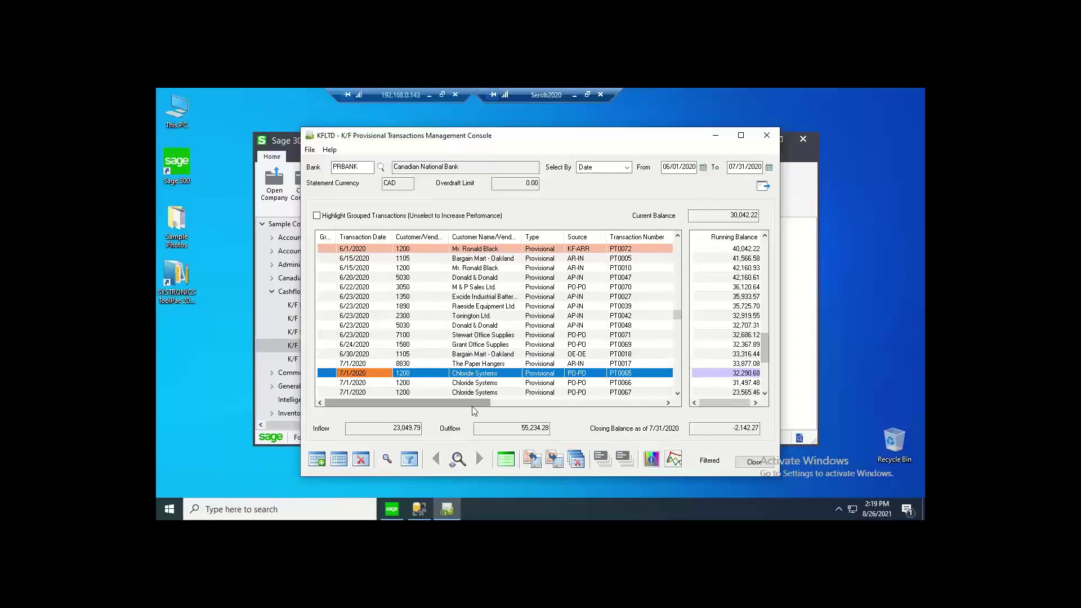
# Set the source amount of purchase order transaction PT0070 to -139.97 CAD
pyautogui.moveTo(472, 406); pyautogui.dragTo(586, 410)
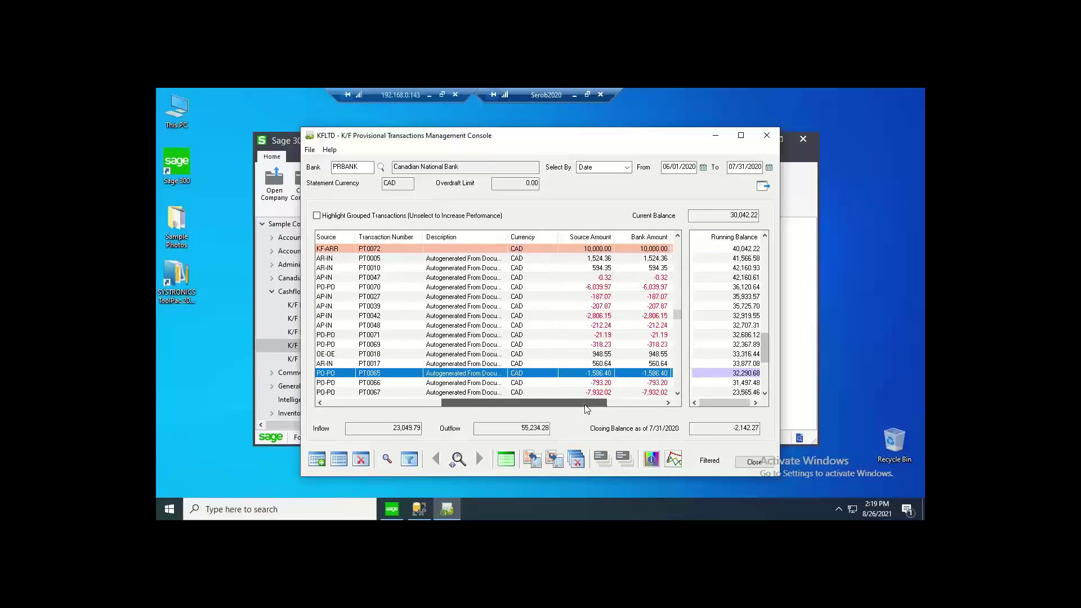
pyautogui.click(594, 288)
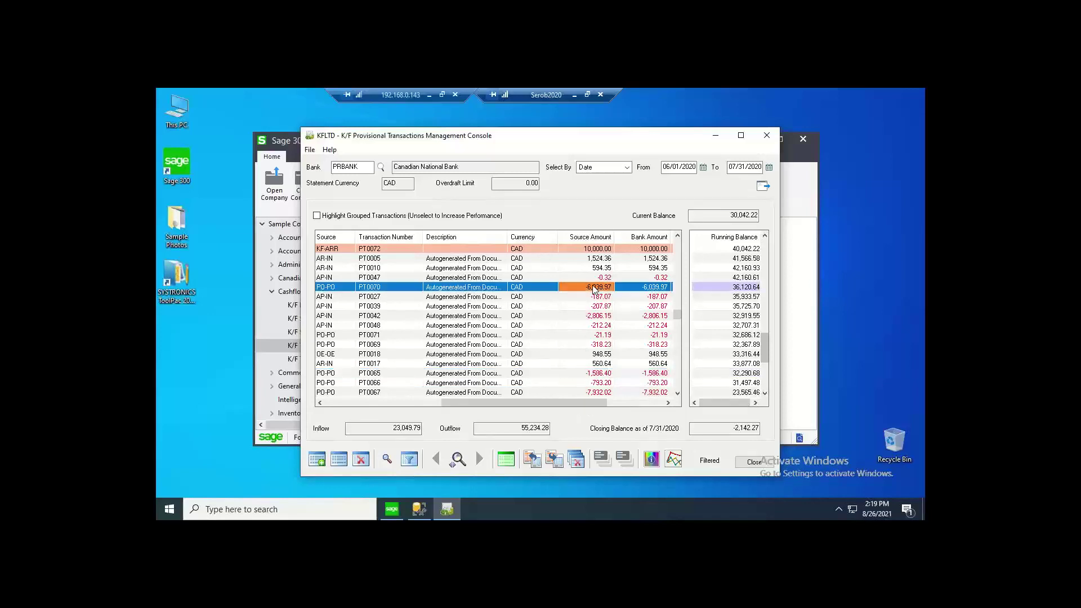
pyautogui.click(594, 289)
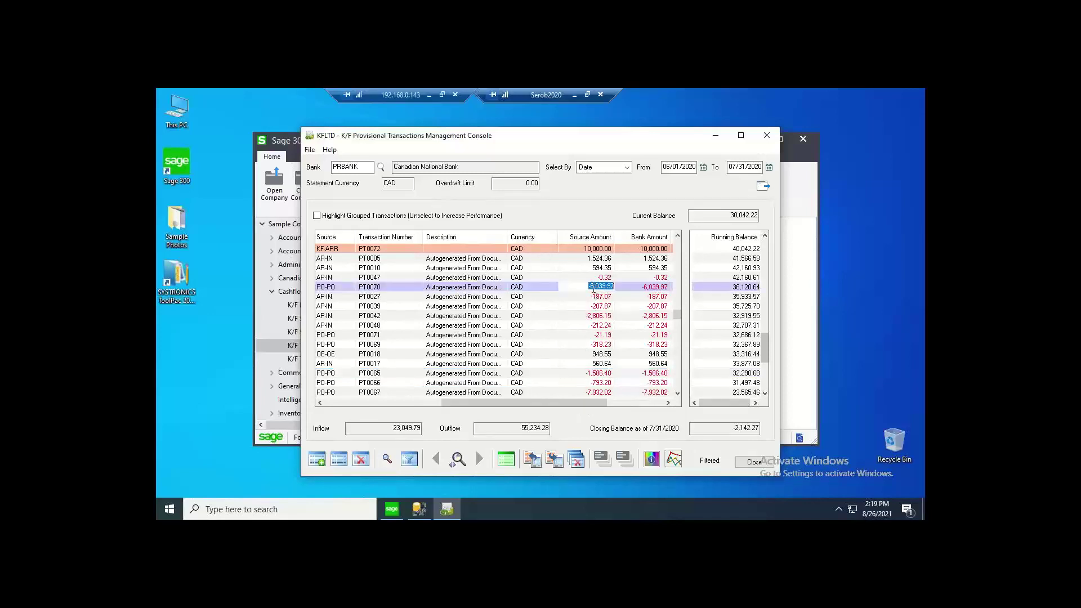
pyautogui.click(592, 286)
pyautogui.press('BackSpace')
pyautogui.press('Delete')
pyautogui.write('1')
pyautogui.press('Return')
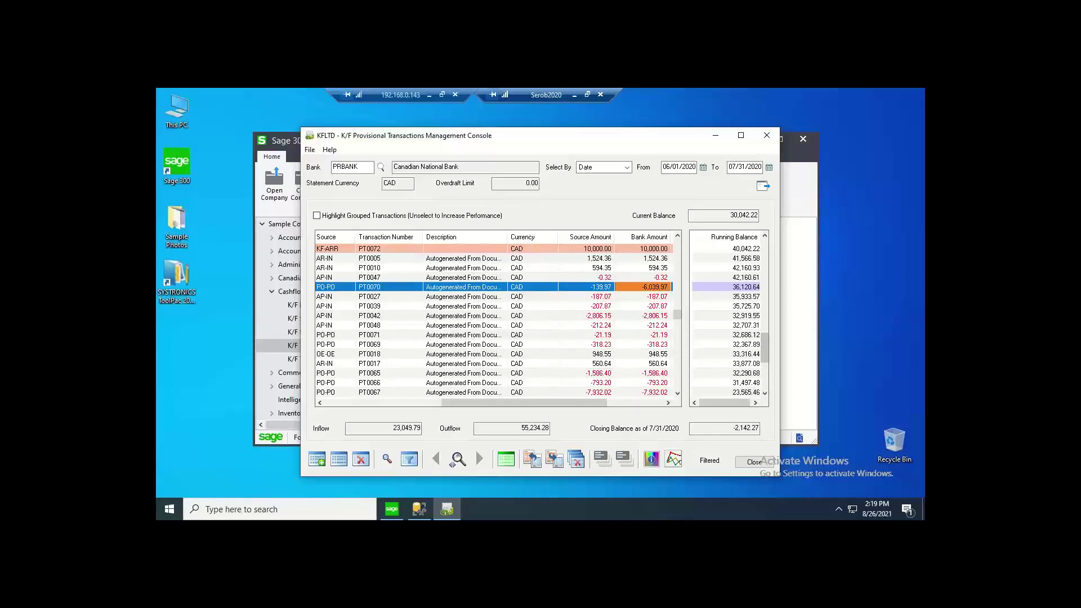
# Delete the A/P invoice transaction PT0042 of Torrington Ltd. from the forecast
pyautogui.click(519, 319)
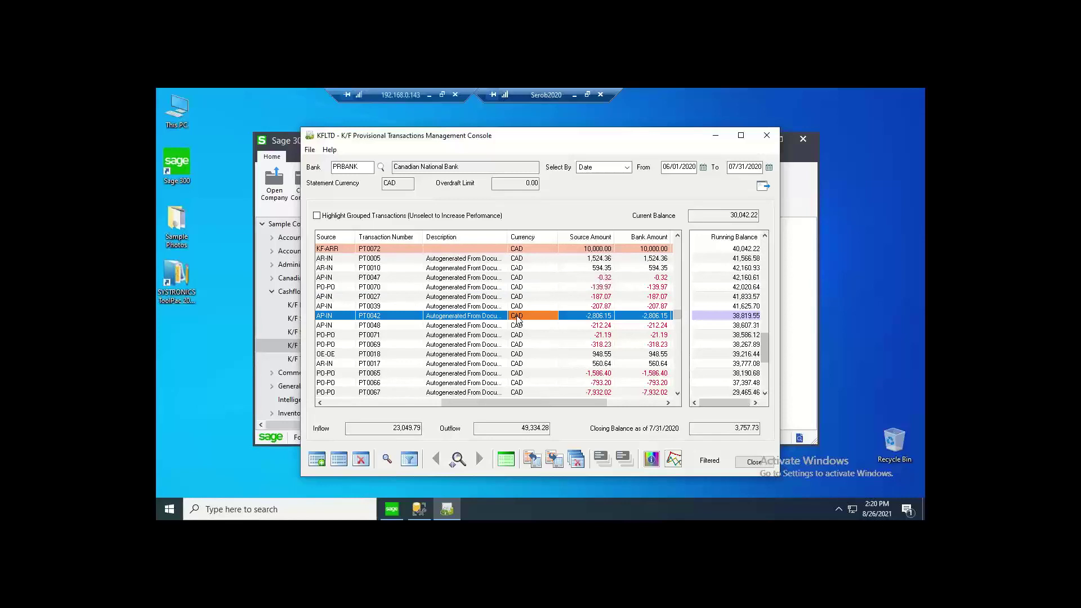
pyautogui.click(360, 462)
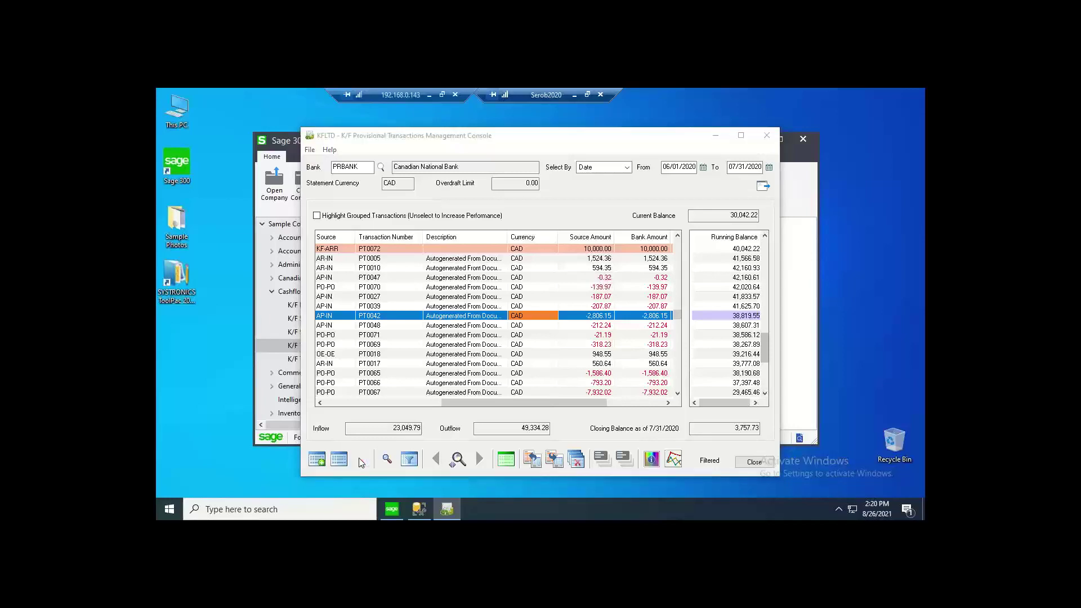
pyautogui.click(545, 332)
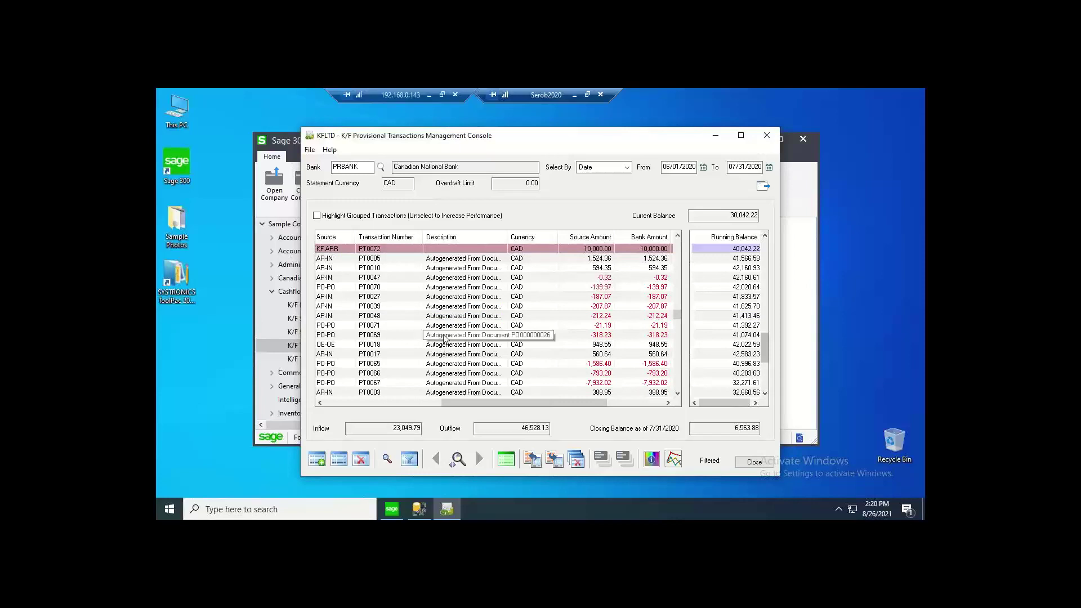
# Review the provisional transactions offered for mass deletion, leave without deleting any, and close the management console
pyautogui.click(405, 317)
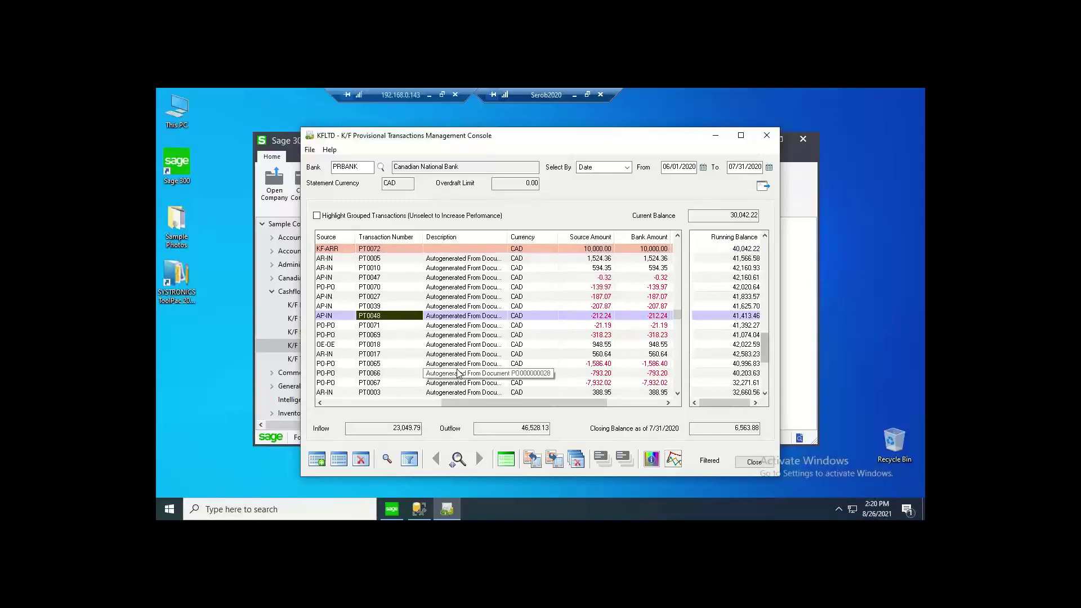
pyautogui.click(575, 462)
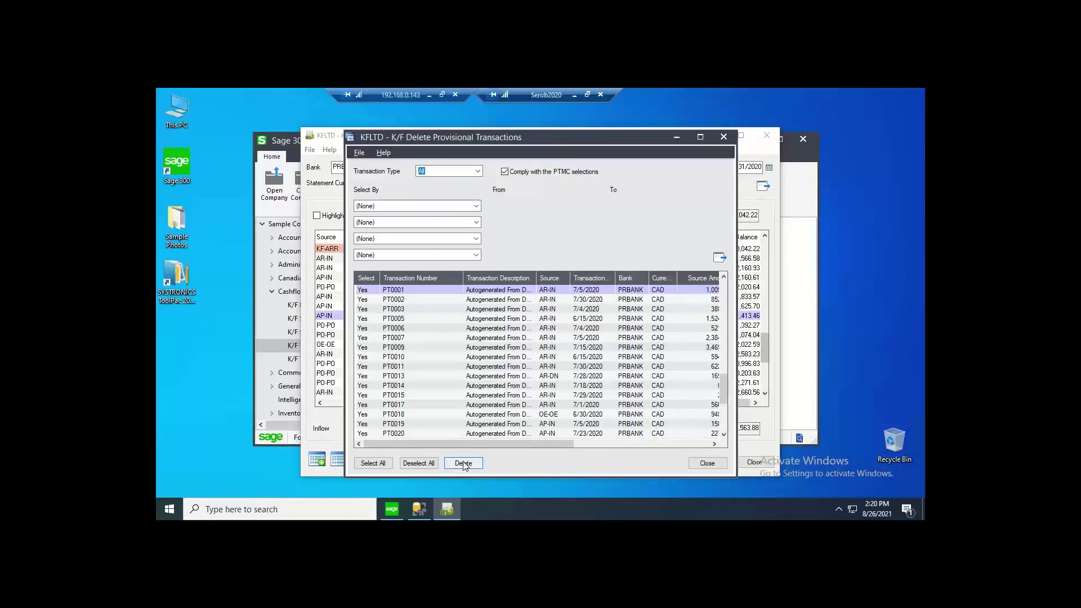
pyautogui.click(712, 466)
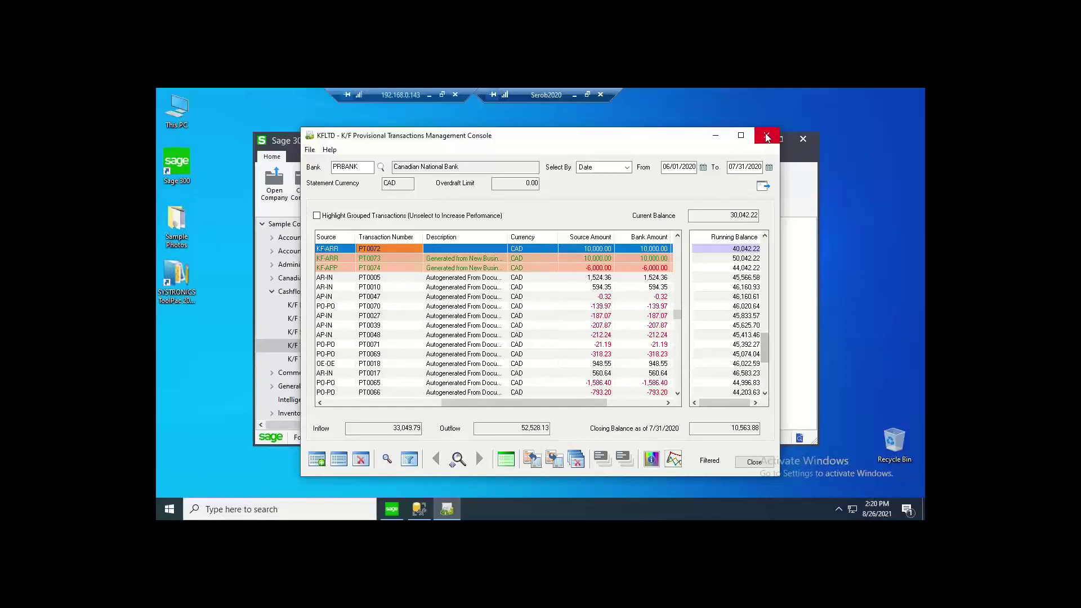
pyautogui.click(767, 137)
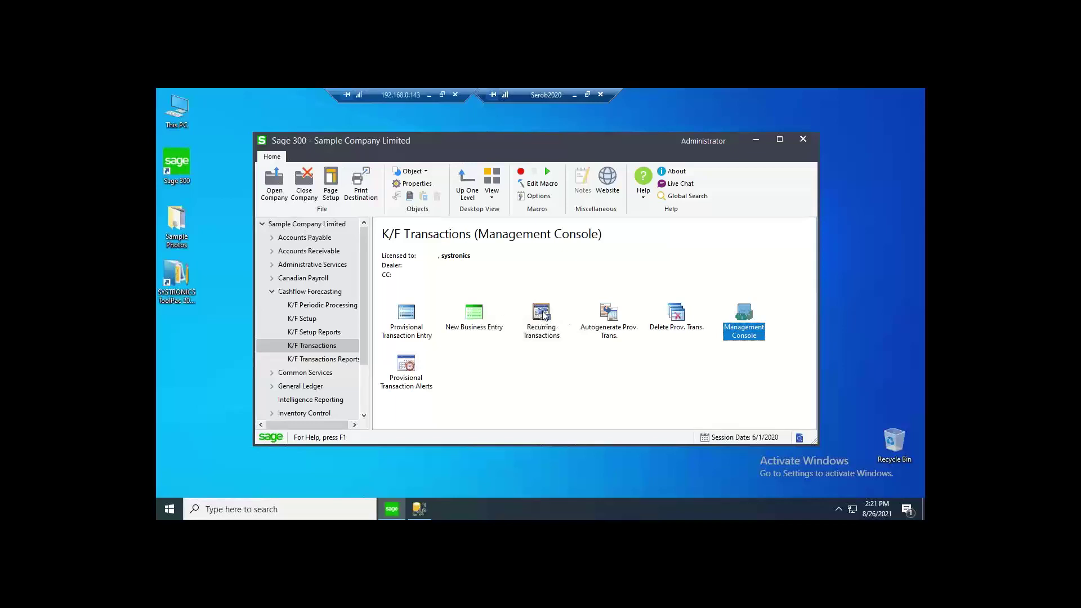
# Review the recurring transaction setup and its available schedules using the code TEST, and leave without adding the record
pyautogui.doubleClick(545, 316)
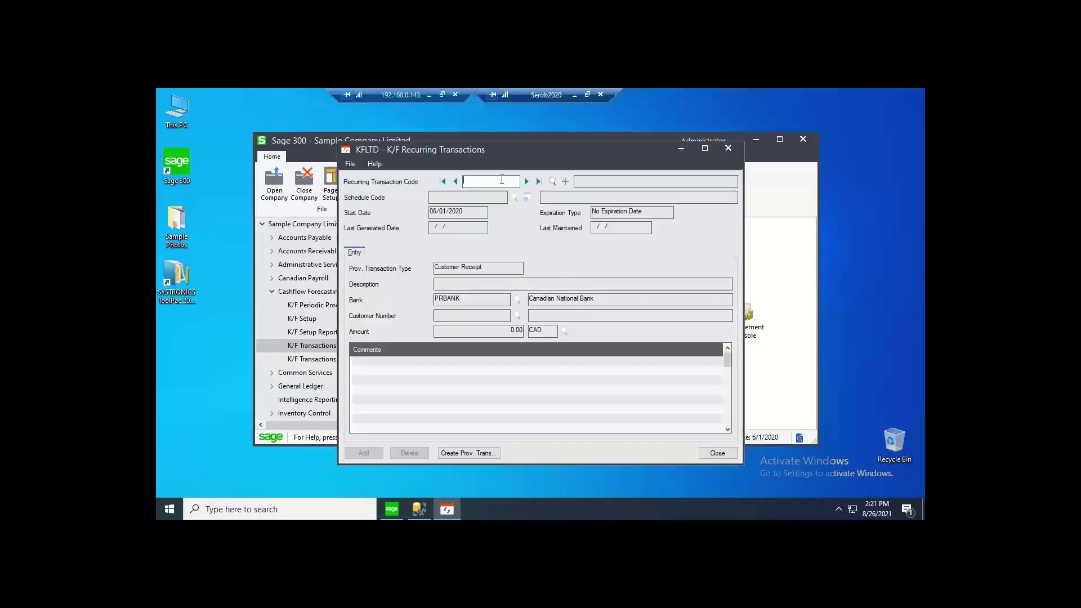
pyautogui.write('TEST')
pyautogui.press('Tab')
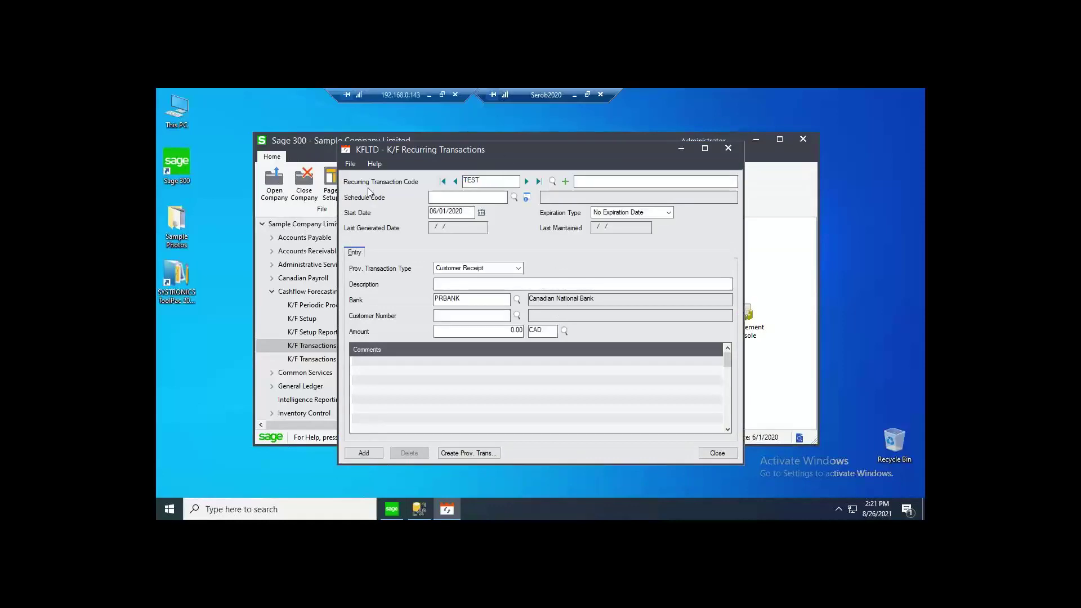
pyautogui.click(515, 197)
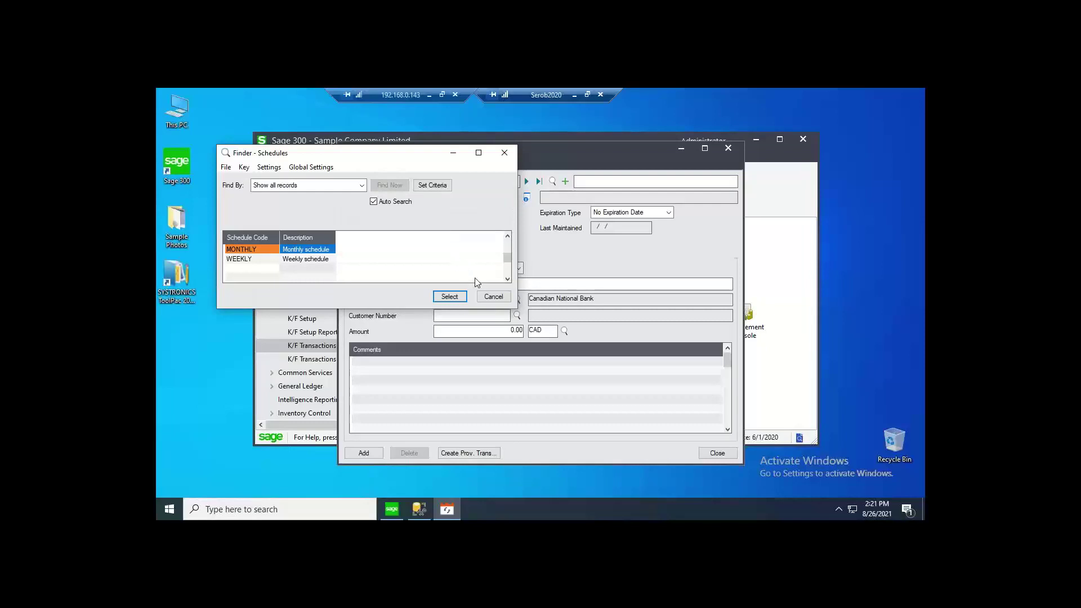
pyautogui.click(494, 296)
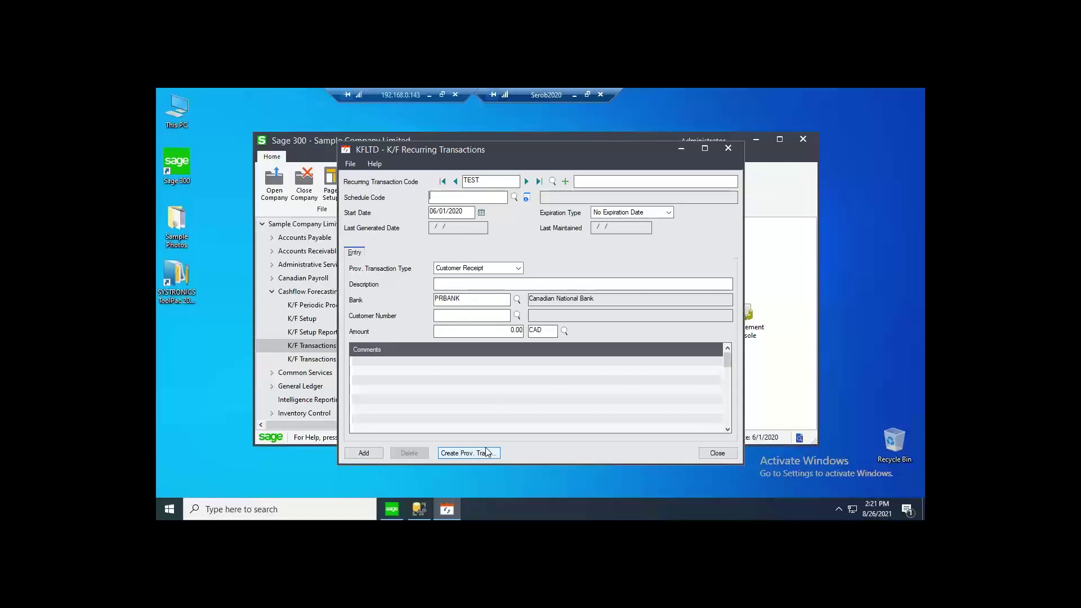
pyautogui.click(717, 454)
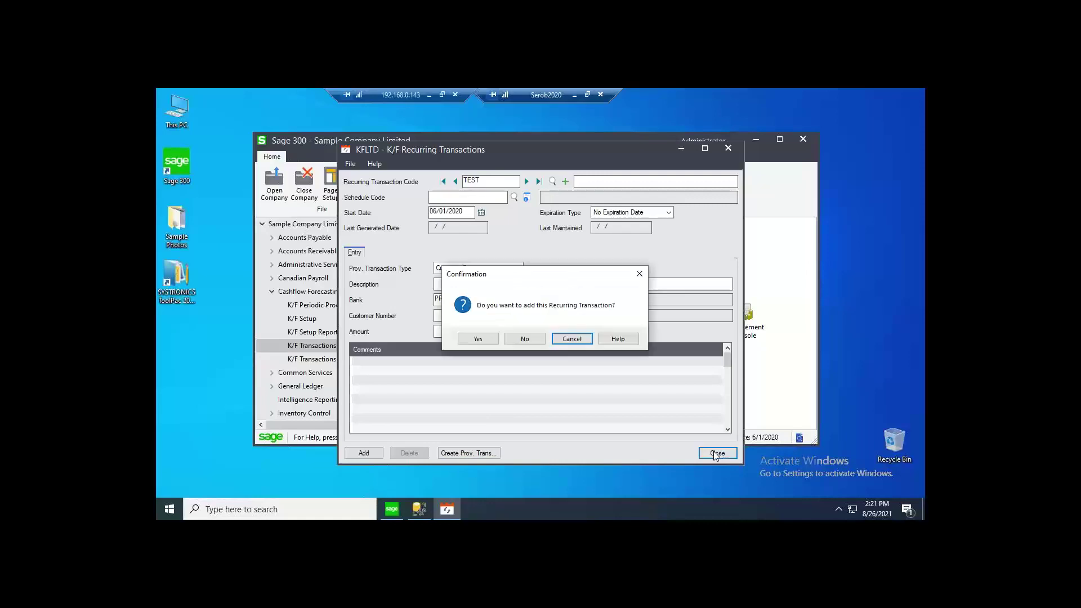
pyautogui.click(525, 339)
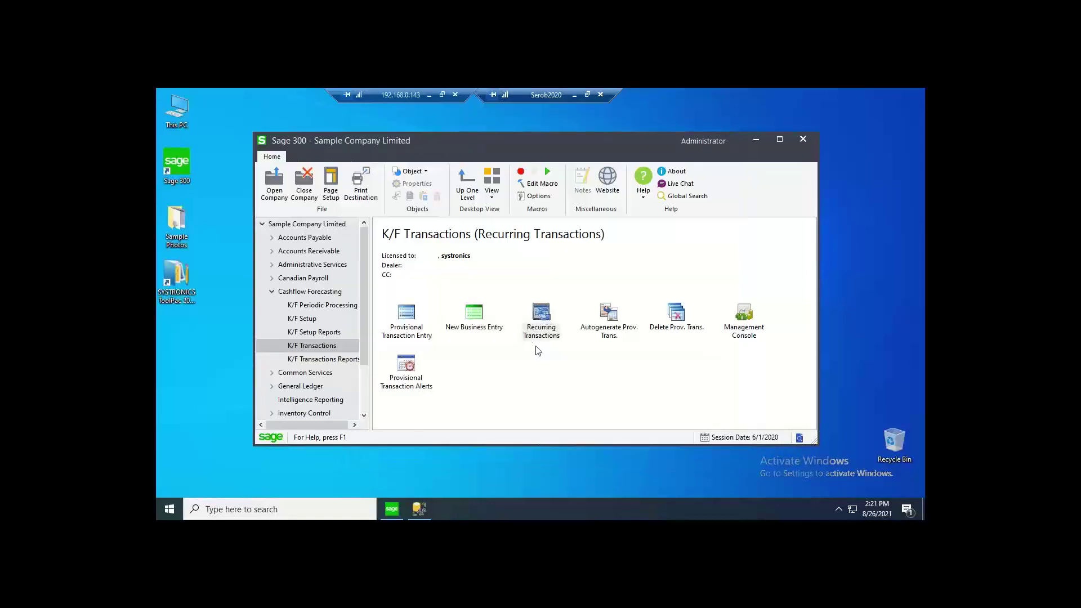
# Reopen the management console and load PRBANK's transactions dated 06/01/2020 to 07/31/2020
pyautogui.doubleClick(748, 320)
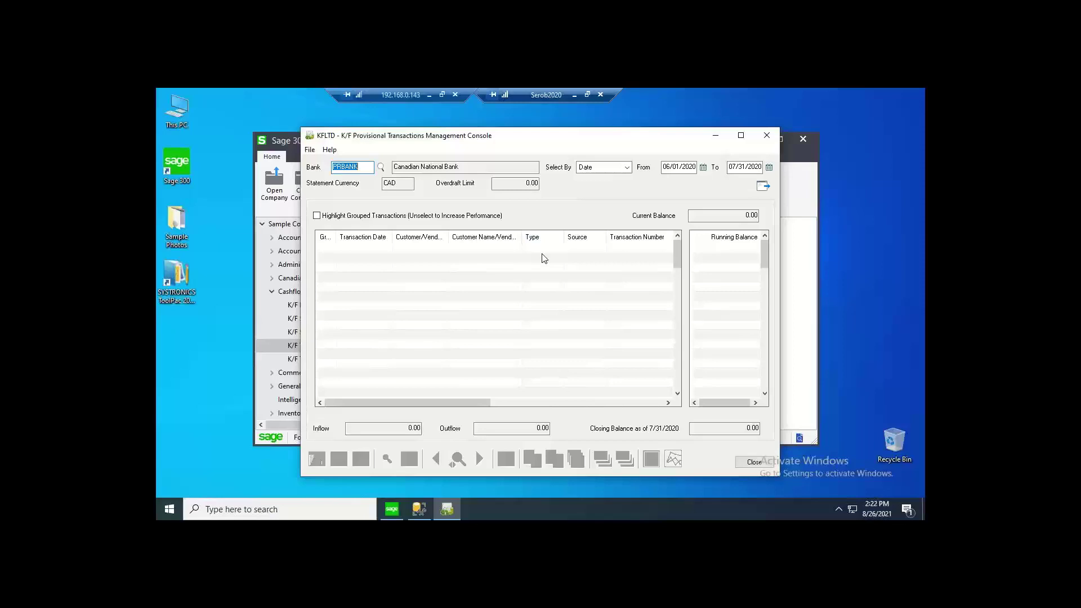
pyautogui.click(763, 186)
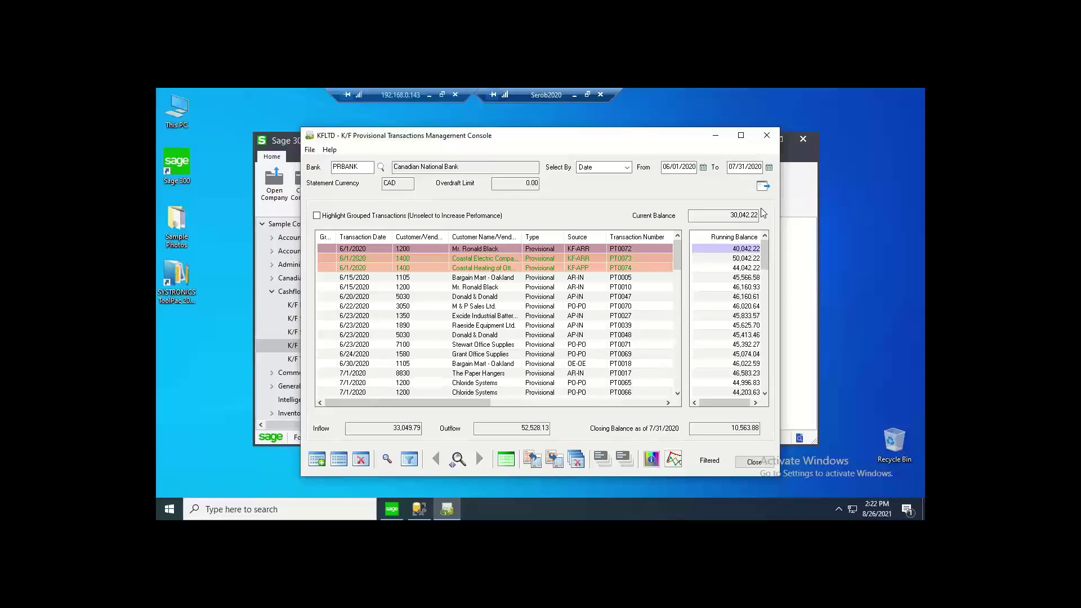
pyautogui.scroll(-5, 696, 364)
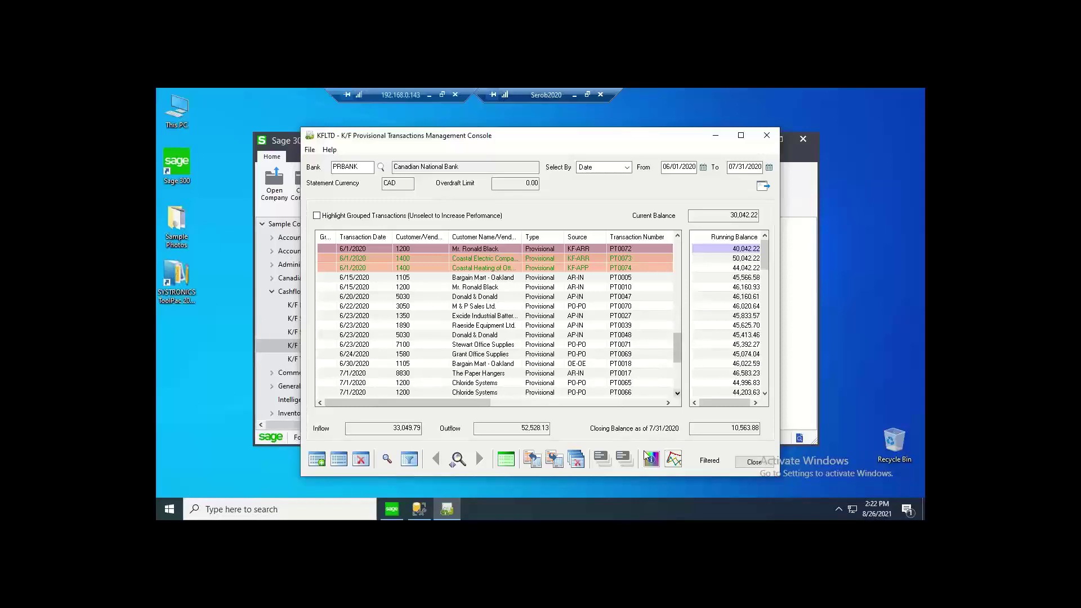
# Preview the cashflow forecasting report for PRBANK as a Summary without the graph, and close the preview
pyautogui.click(600, 458)
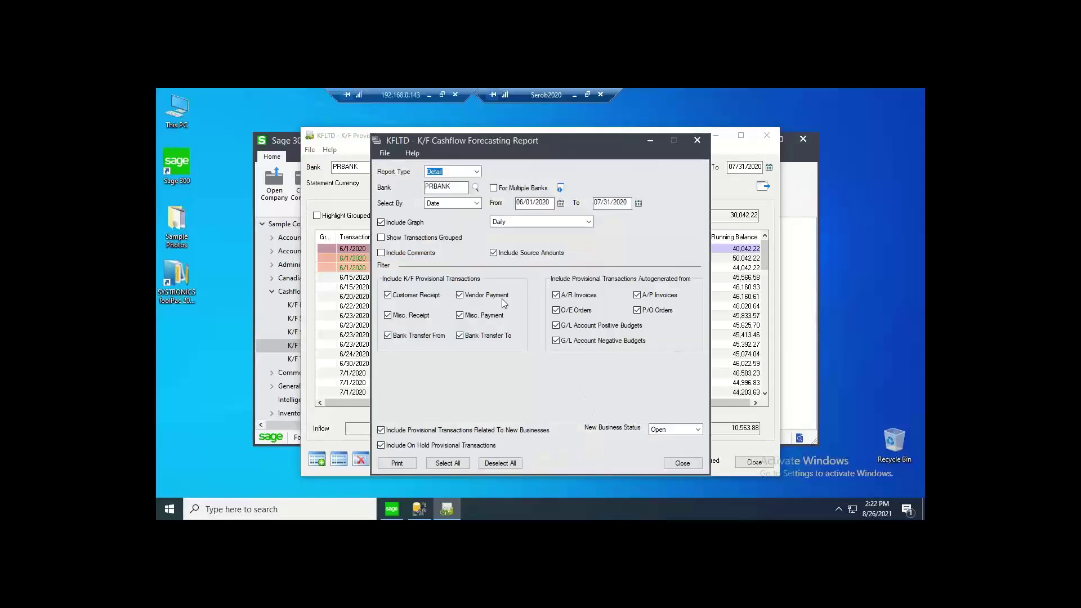
pyautogui.click(476, 172)
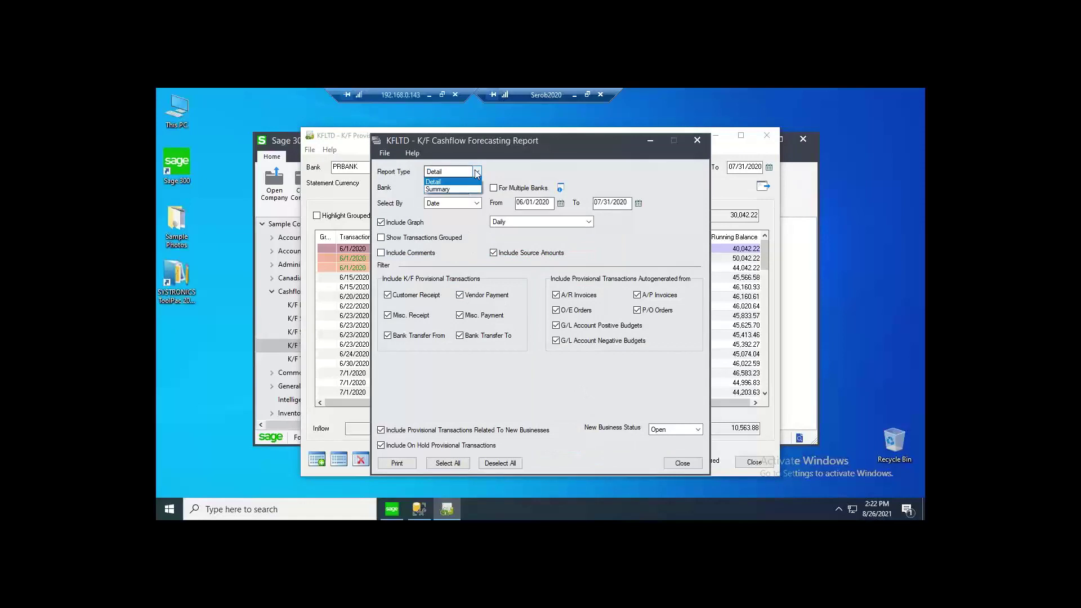
pyautogui.click(439, 190)
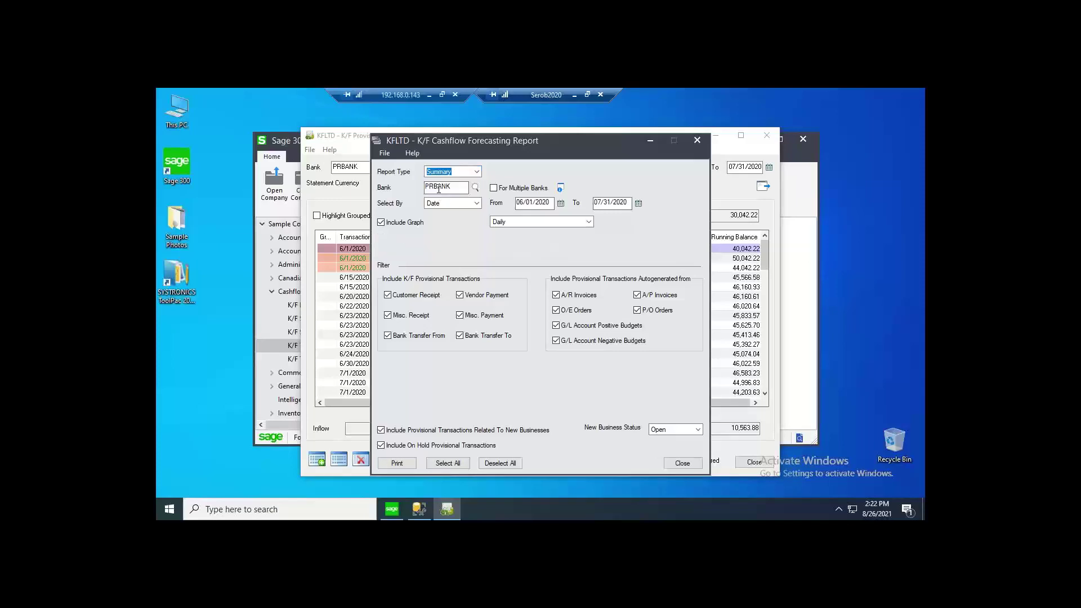
pyautogui.click(381, 222)
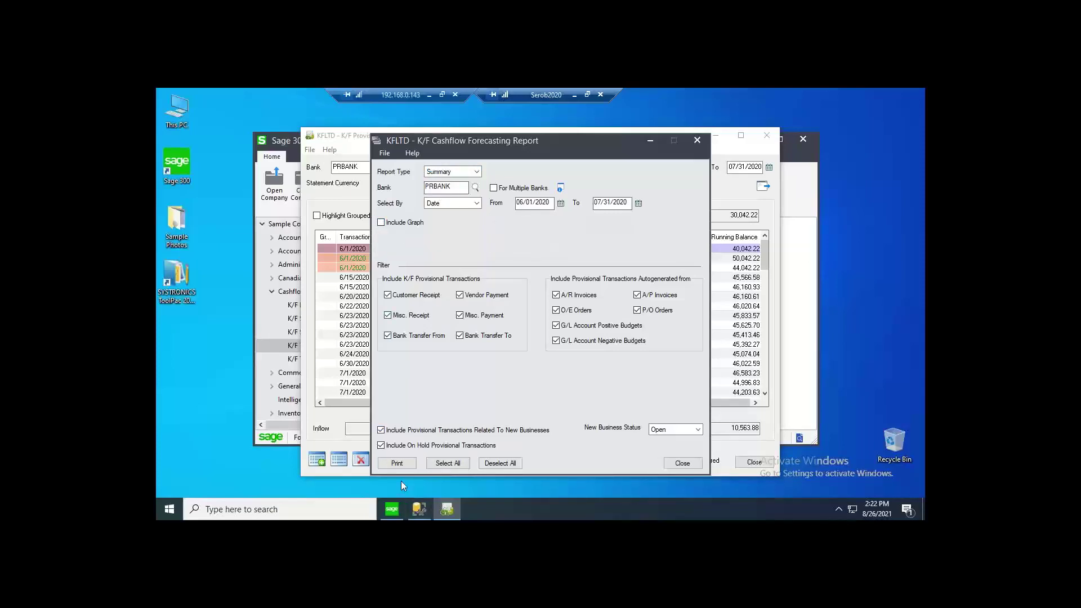
pyautogui.click(400, 463)
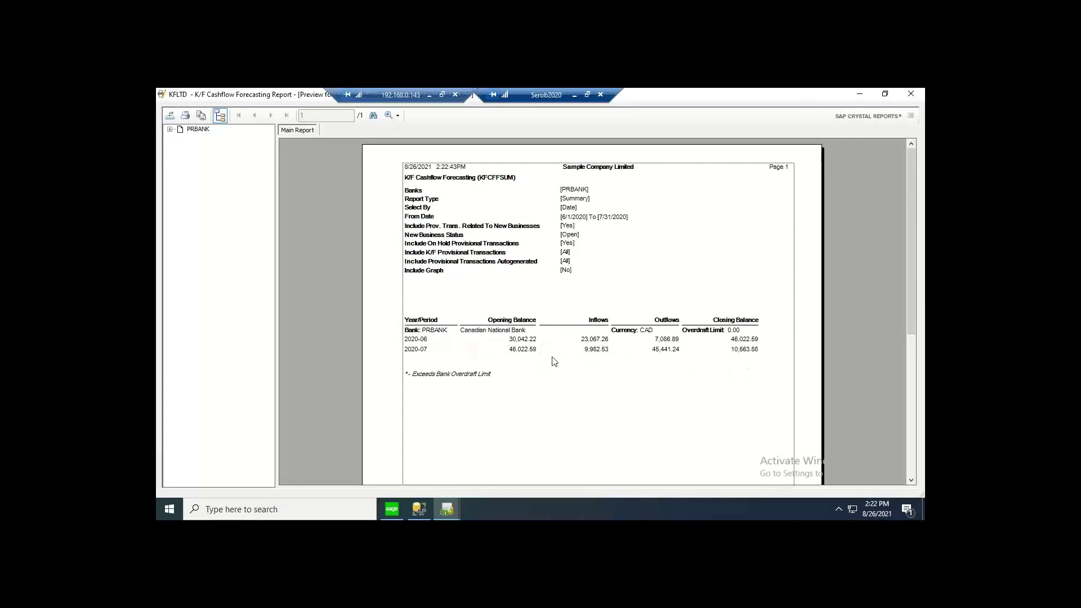
pyautogui.click(910, 94)
# Preview the cashflow forecasting report as a Detail report with a Weekly graph included
pyautogui.click(477, 172)
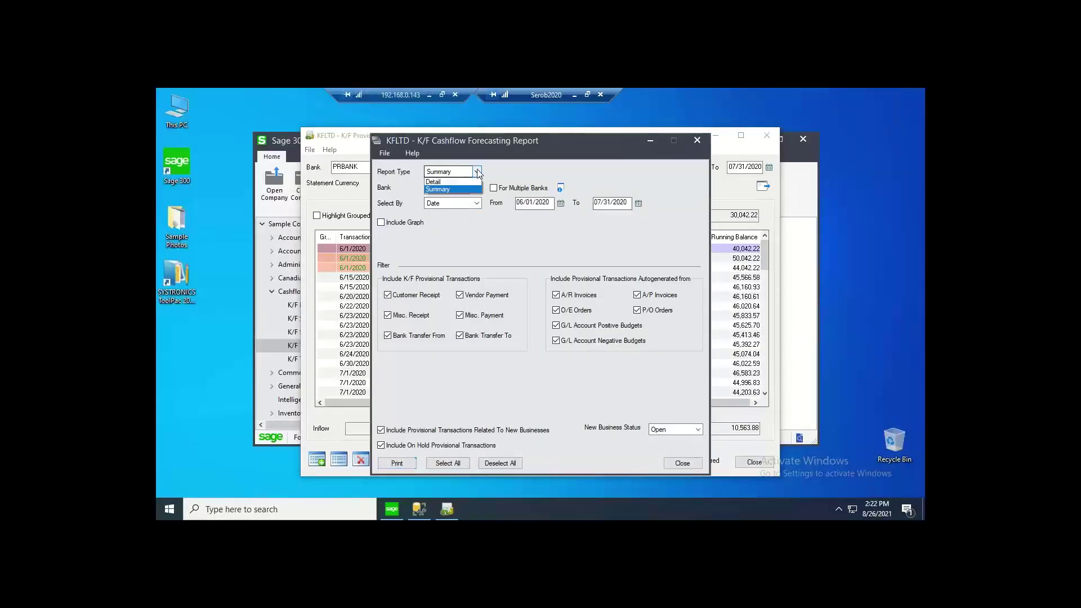
pyautogui.click(445, 187)
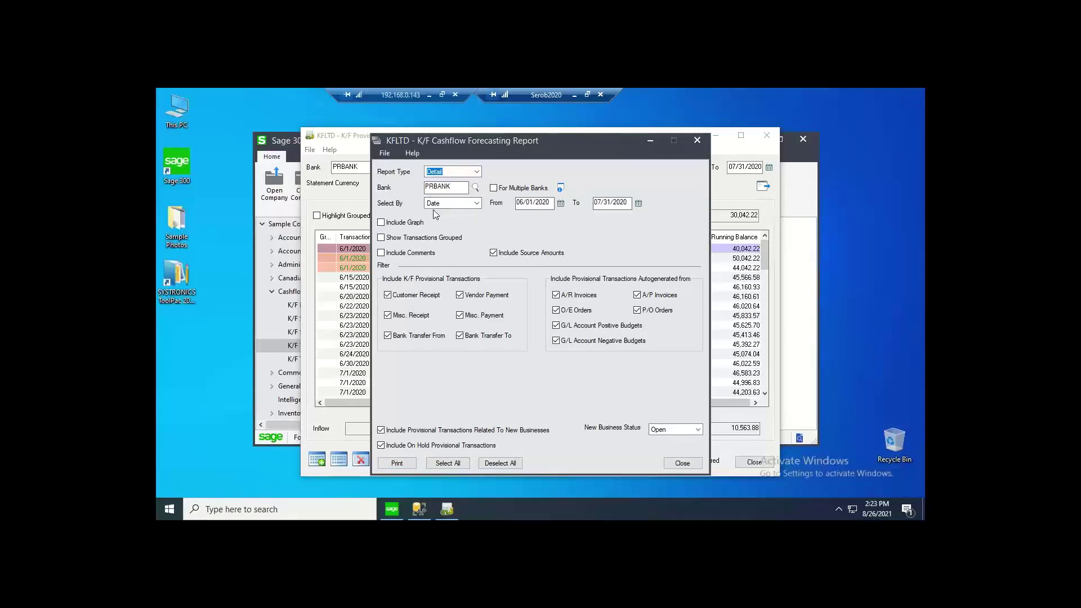
pyautogui.click(381, 223)
pyautogui.click(575, 224)
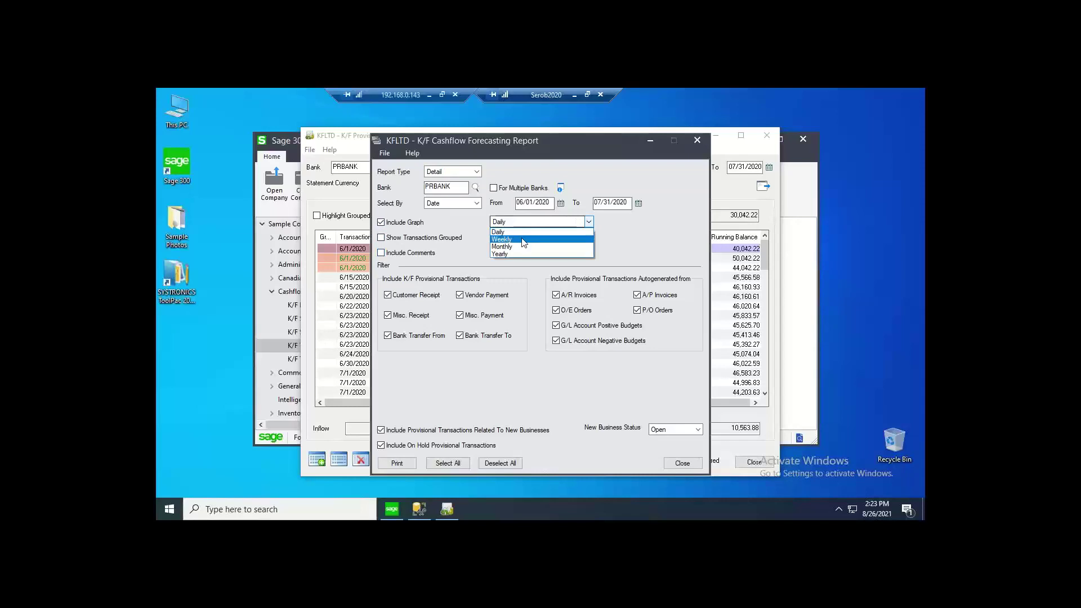
pyautogui.click(523, 240)
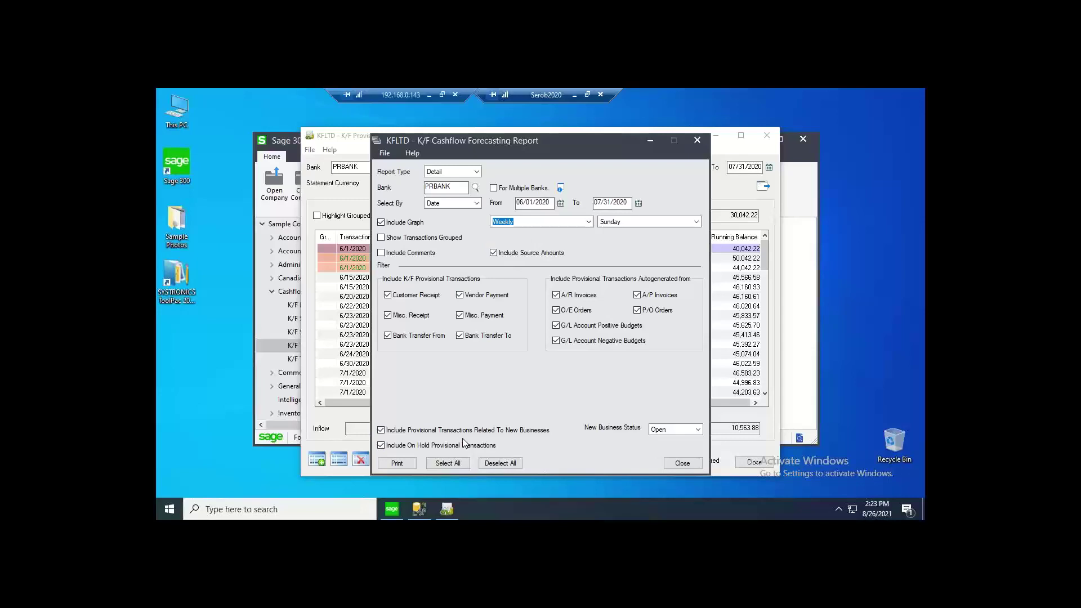
pyautogui.click(395, 463)
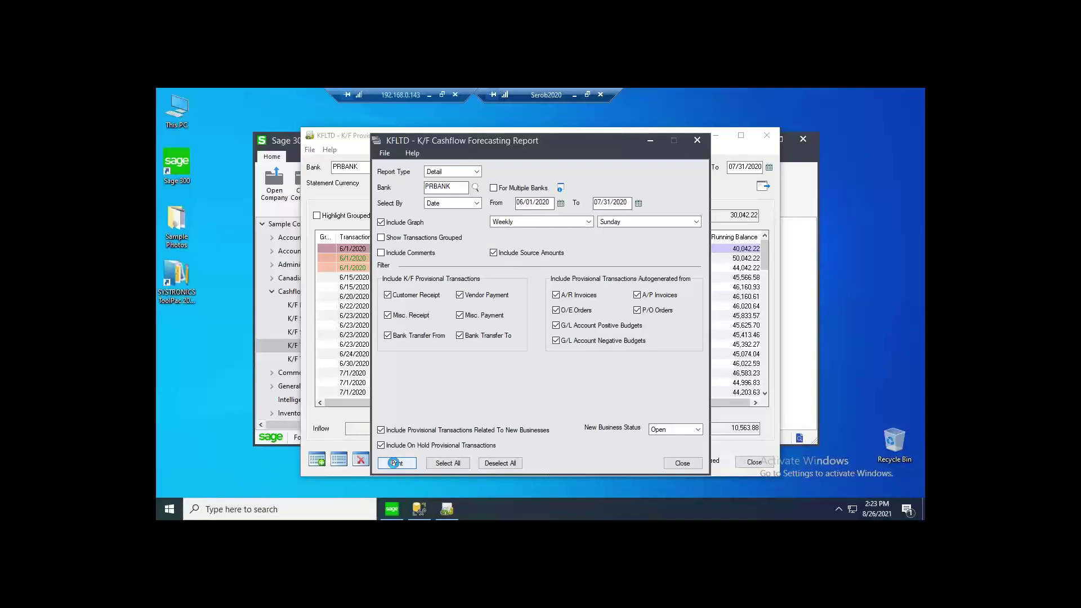
pyautogui.click(394, 463)
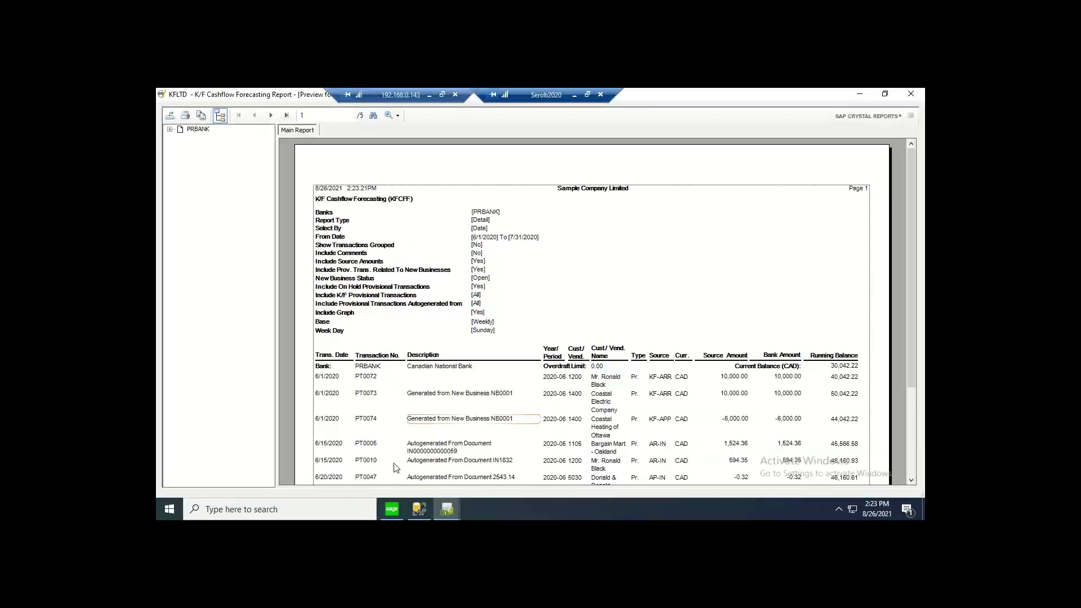
# Look through the Detail cashflow report up to the Bank Balance Chart, and close the preview, the report setup and the management console
pyautogui.scroll(-2, 530, 338)
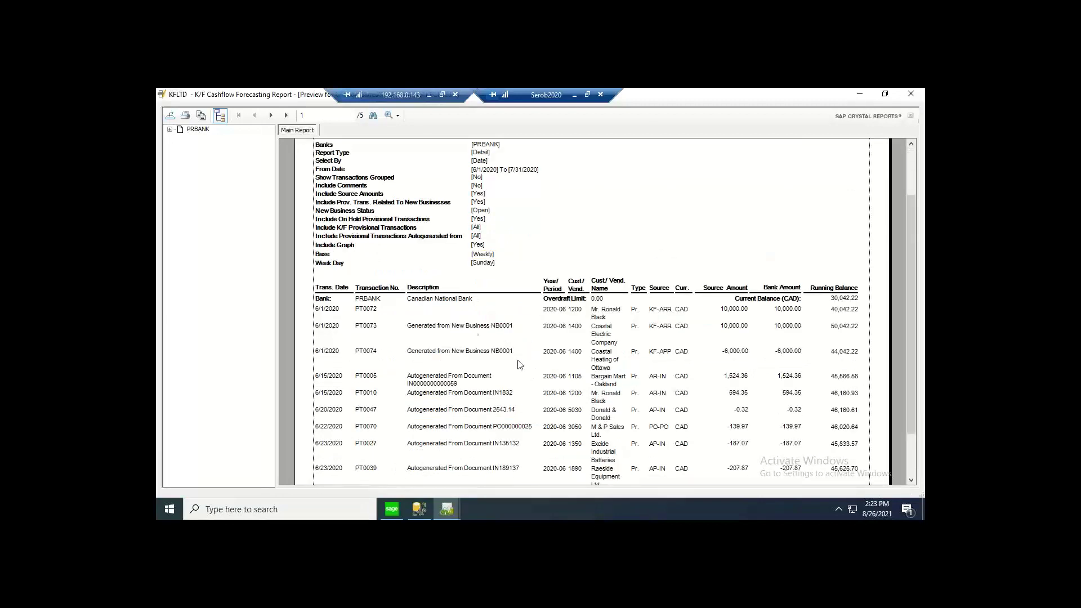
pyautogui.click(272, 116)
pyautogui.click(272, 116)
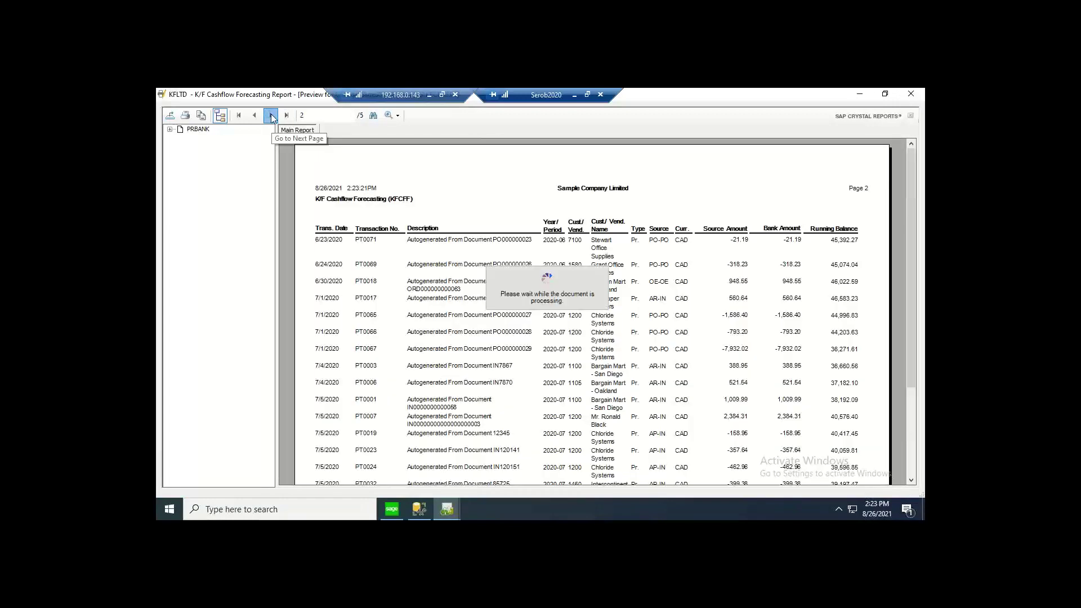
pyautogui.click(271, 115)
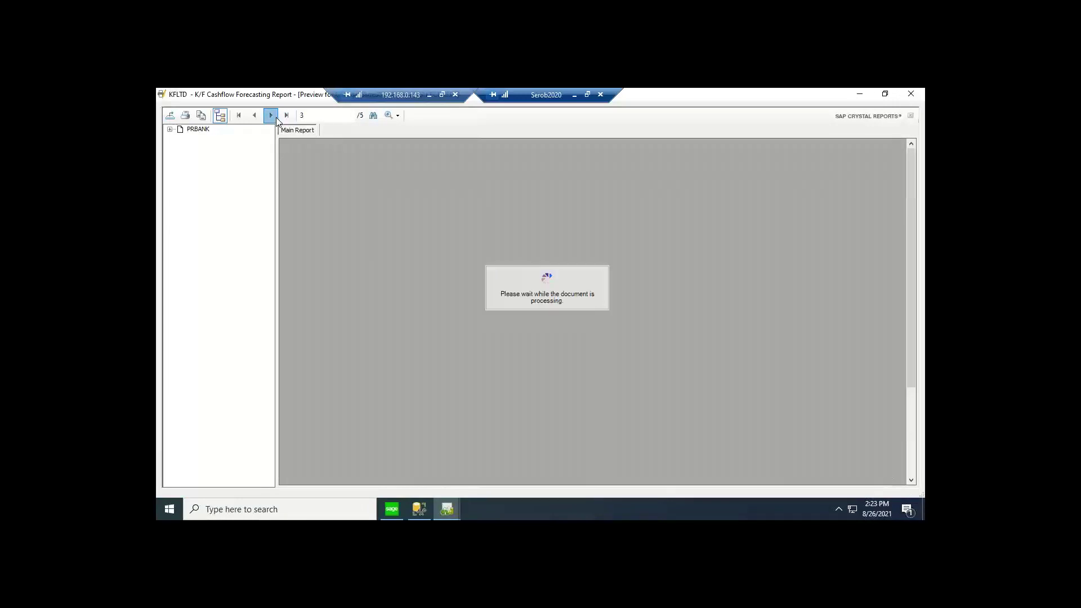
pyautogui.click(287, 116)
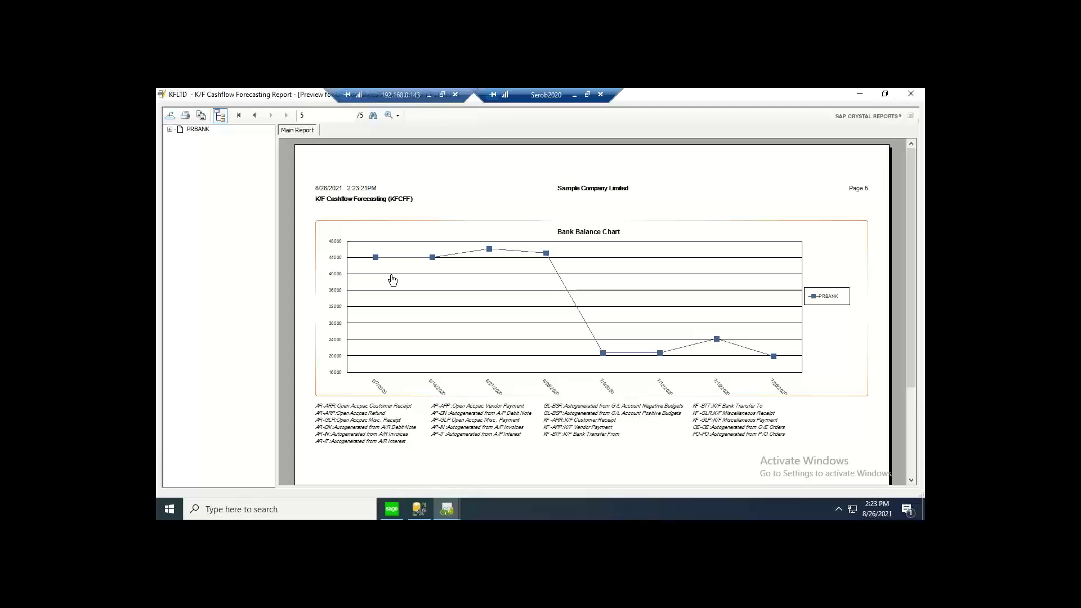
pyautogui.click(911, 97)
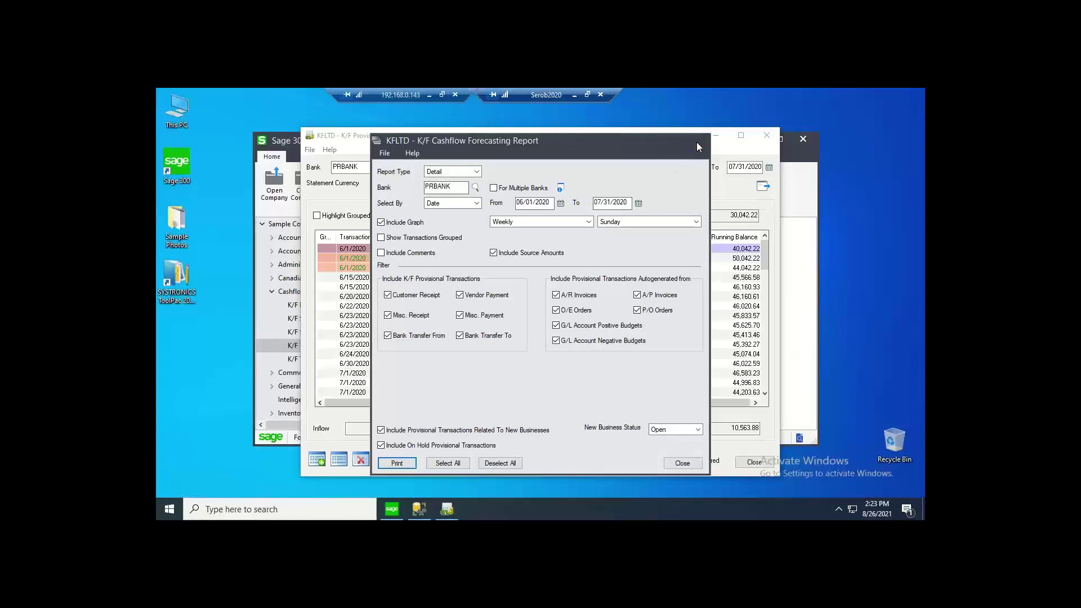
pyautogui.click(698, 141)
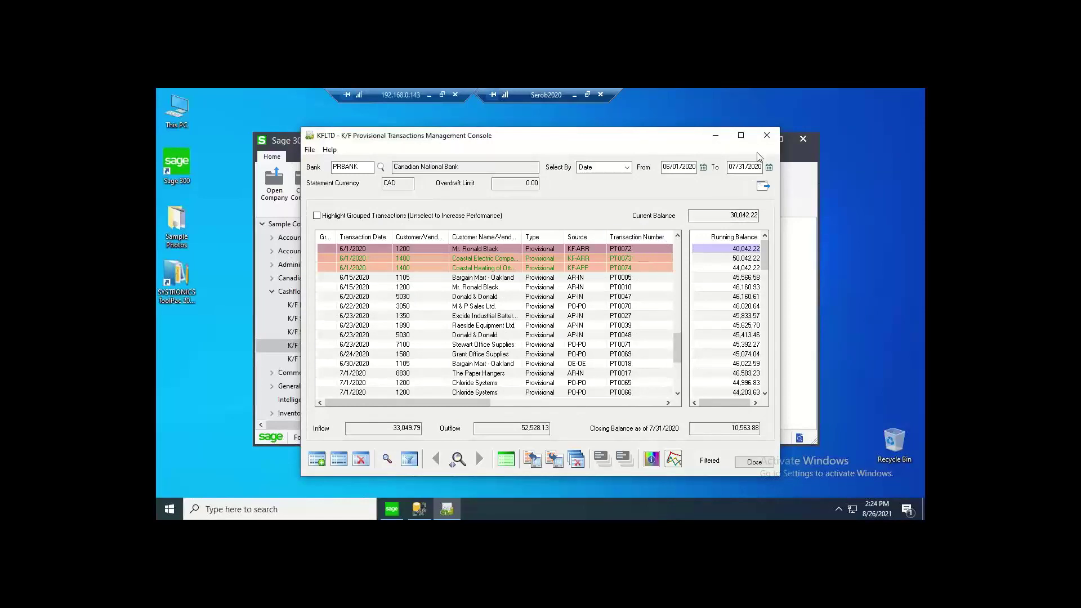
pyautogui.click(766, 138)
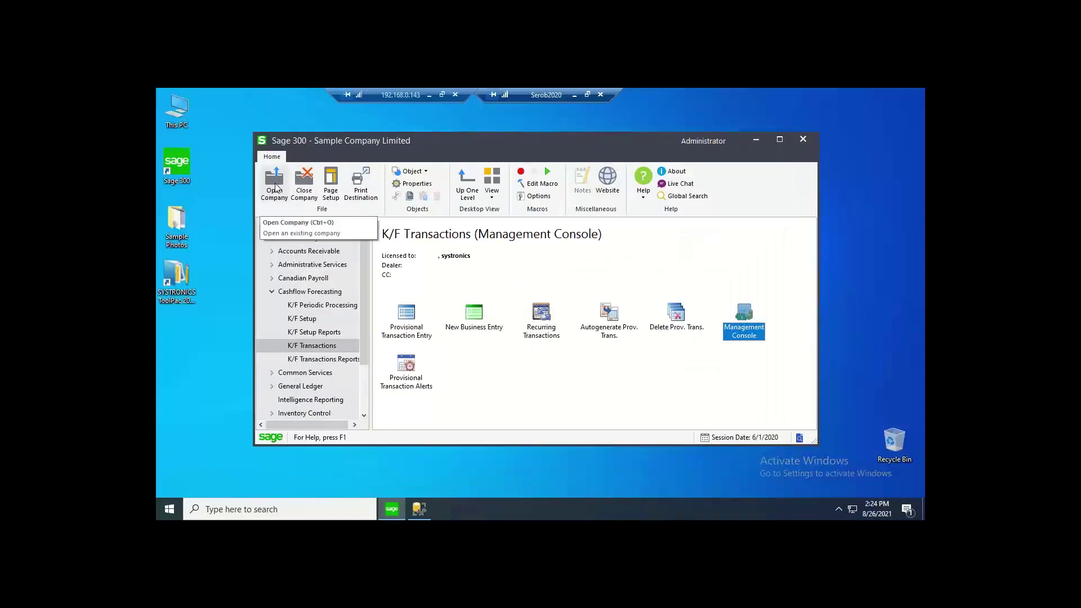
# Reopen K/F Sample Company with the session date set to 7/1/2020
pyautogui.click(276, 186)
pyautogui.click(463, 321)
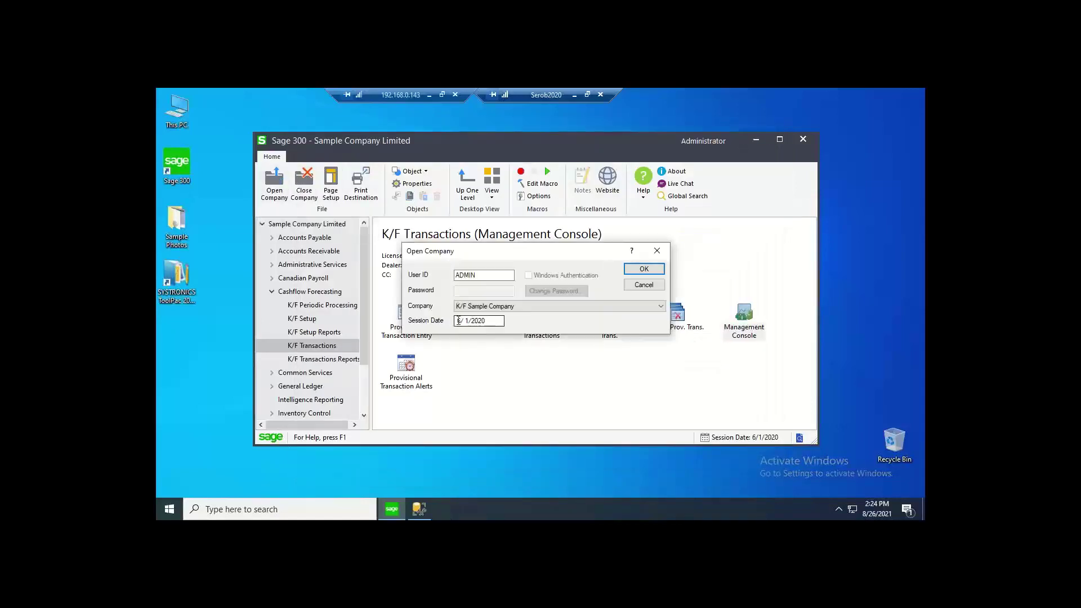
pyautogui.moveTo(462, 320); pyautogui.dragTo(445, 324)
pyautogui.click(634, 268)
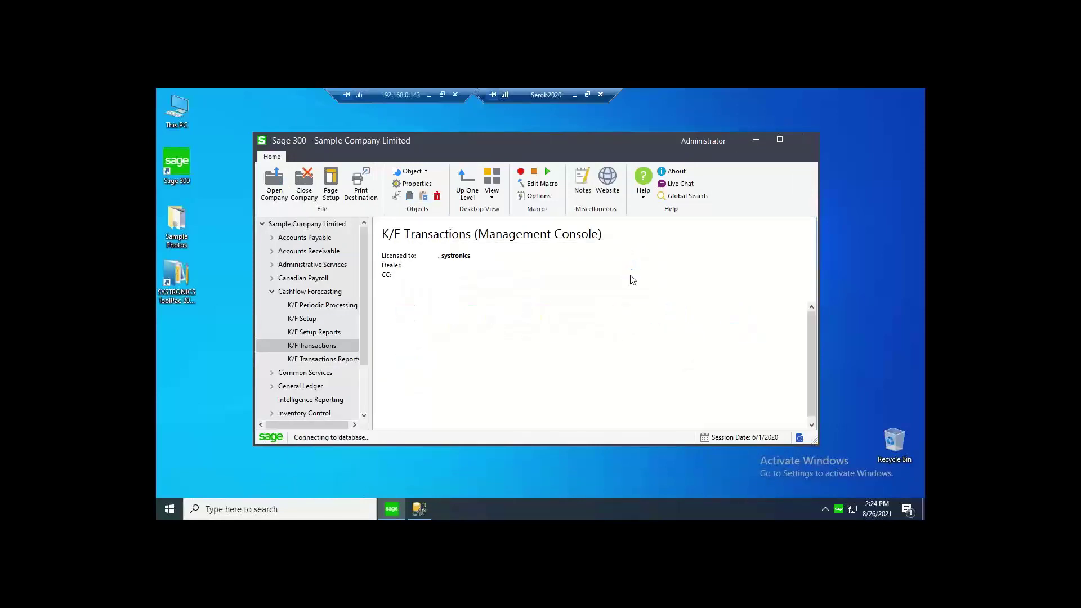
pyautogui.click(639, 340)
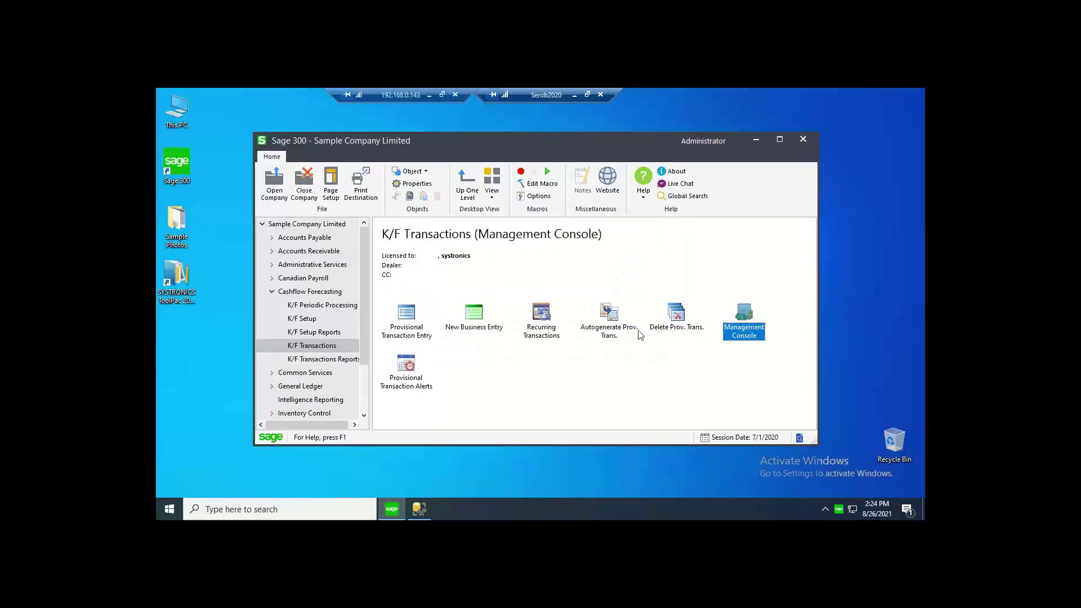
# Load PRBANK's transactions from 06/01/2020 to 07/31/2020 in the management console to check their highlighting, and close the console
pyautogui.doubleClick(744, 313)
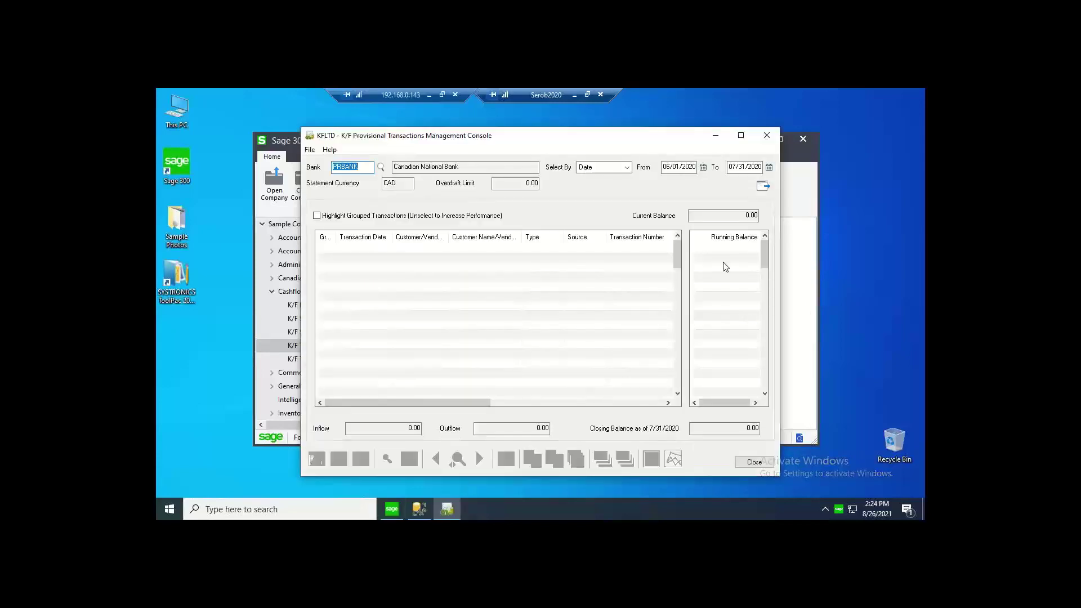
pyautogui.click(763, 186)
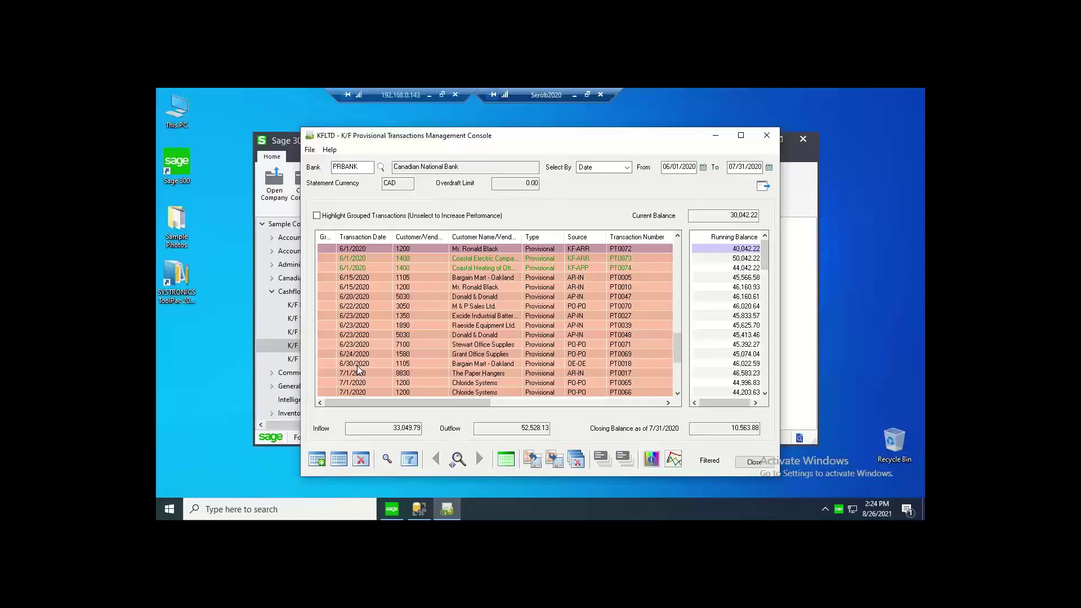
pyautogui.click(767, 137)
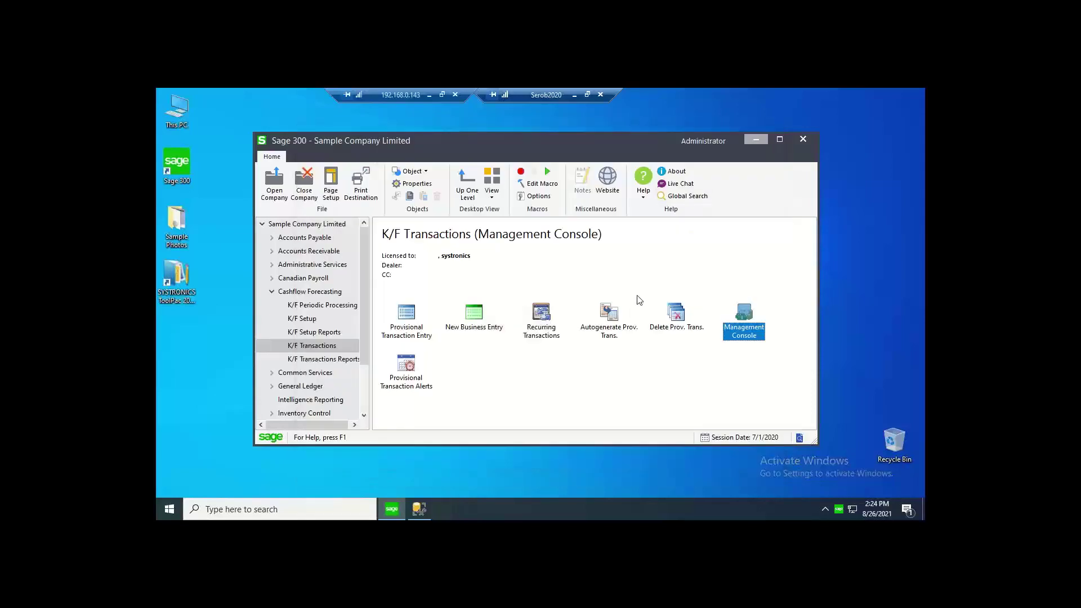
# Open the Provisional Transaction Alerts in a maximized window and launch the management console from there
pyautogui.doubleClick(405, 365)
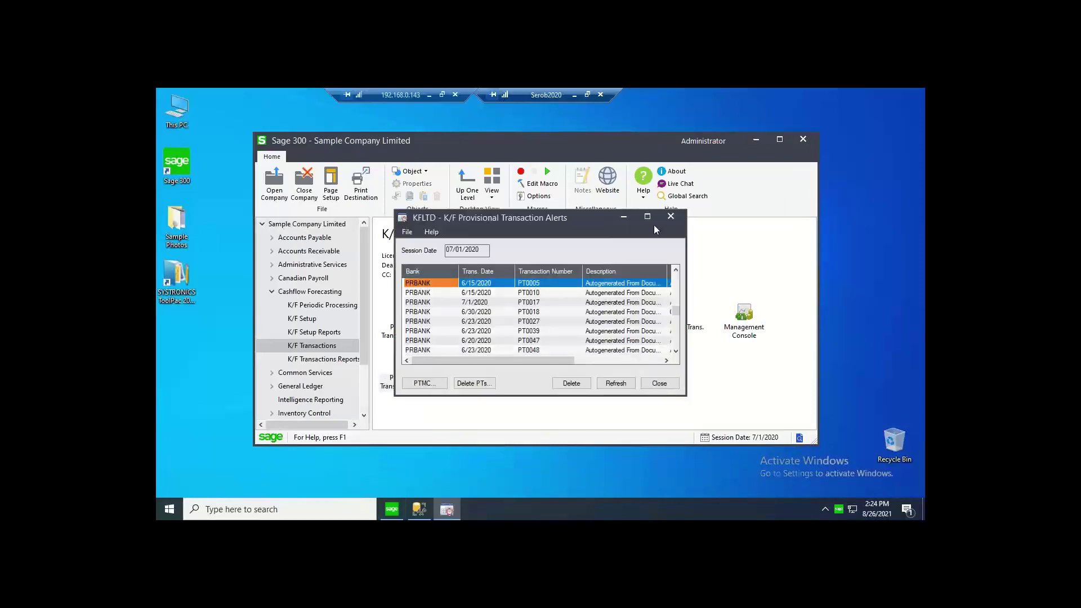
pyautogui.click(649, 217)
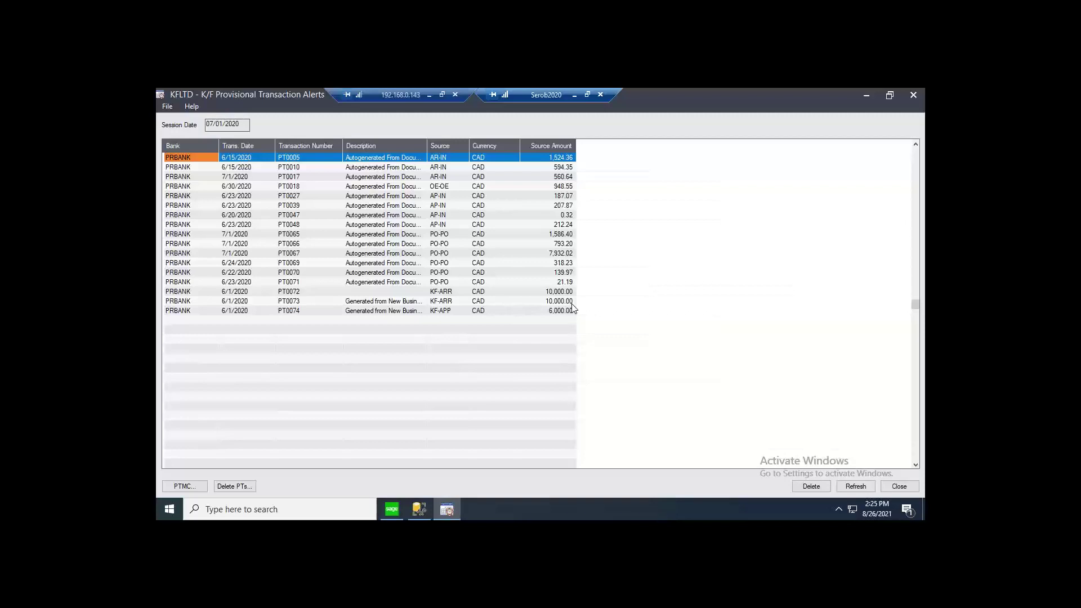
pyautogui.click(183, 488)
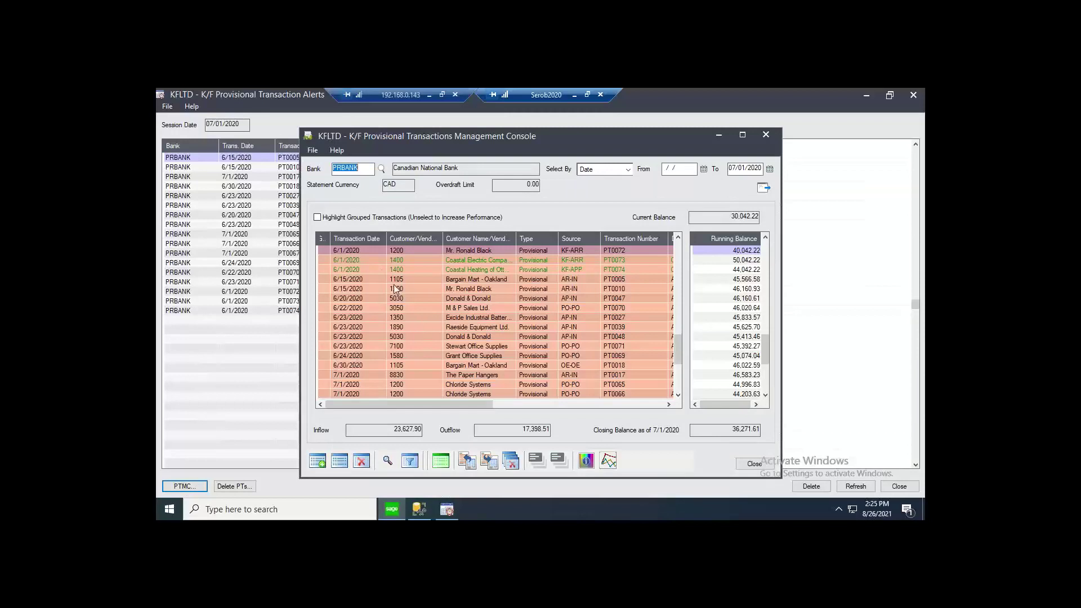
# Delete the overdue provisional transaction PT0072 dated 6/1/2020
pyautogui.click(357, 249)
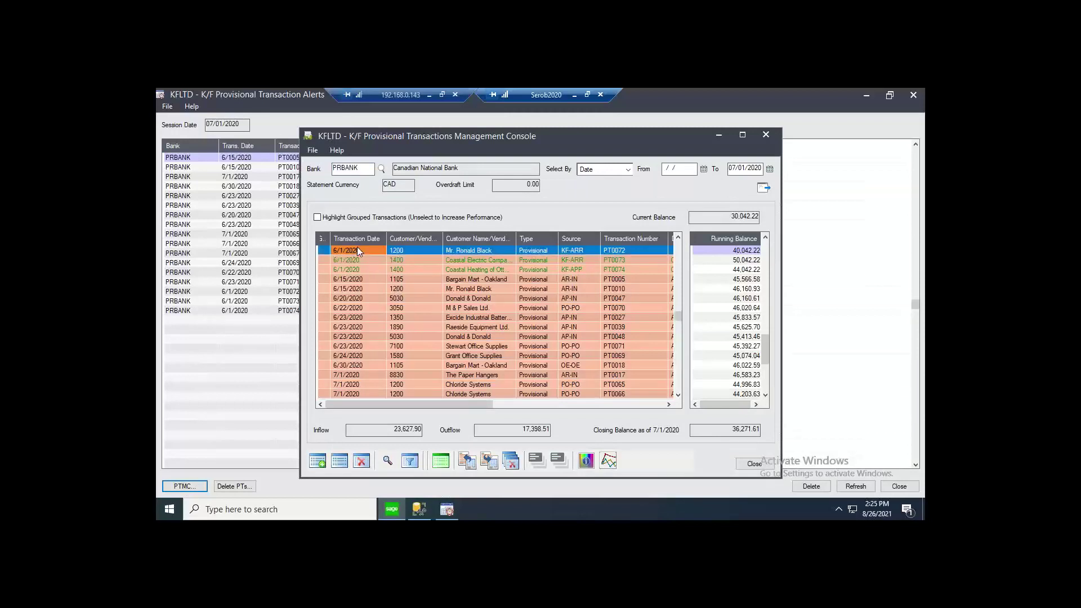
pyautogui.click(361, 462)
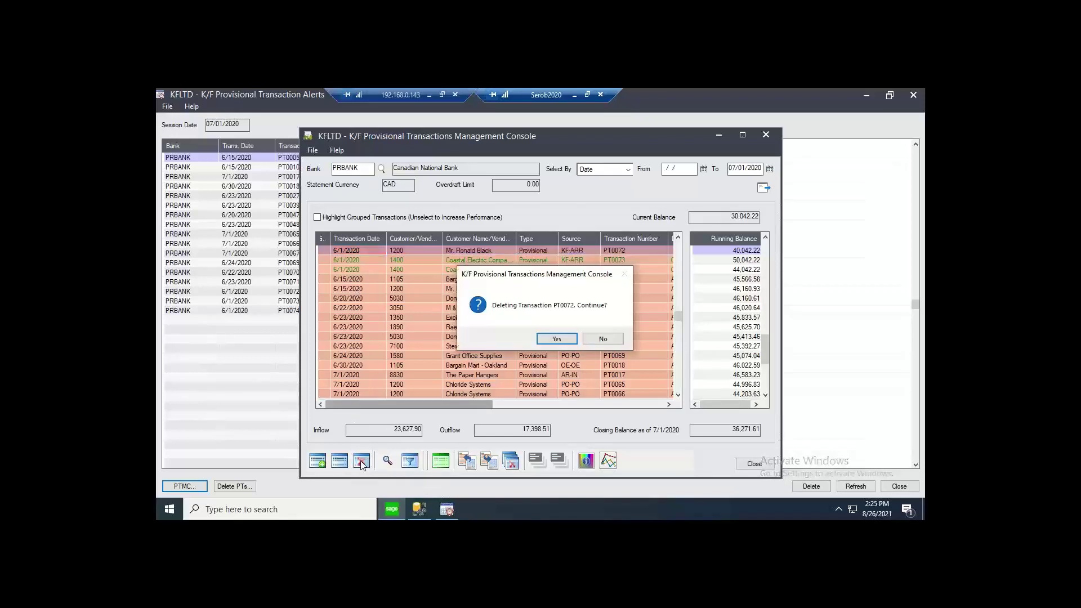
pyautogui.click(553, 341)
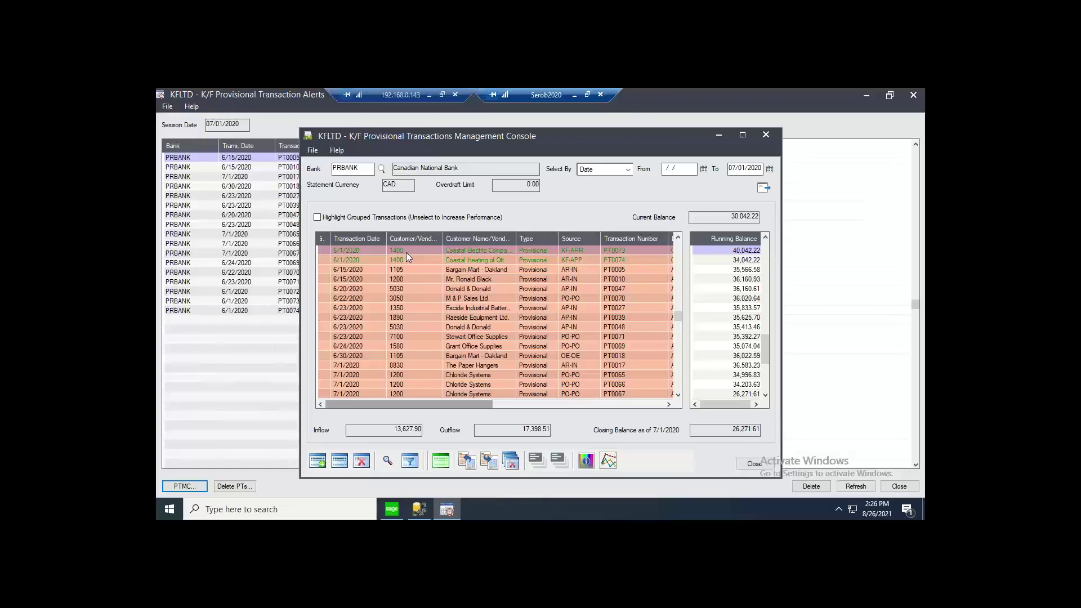
# Generate an actual receipt from provisional transaction PT0073 in a new batch and add the AR receipt entry
pyautogui.moveTo(411, 404); pyautogui.dragTo(513, 402)
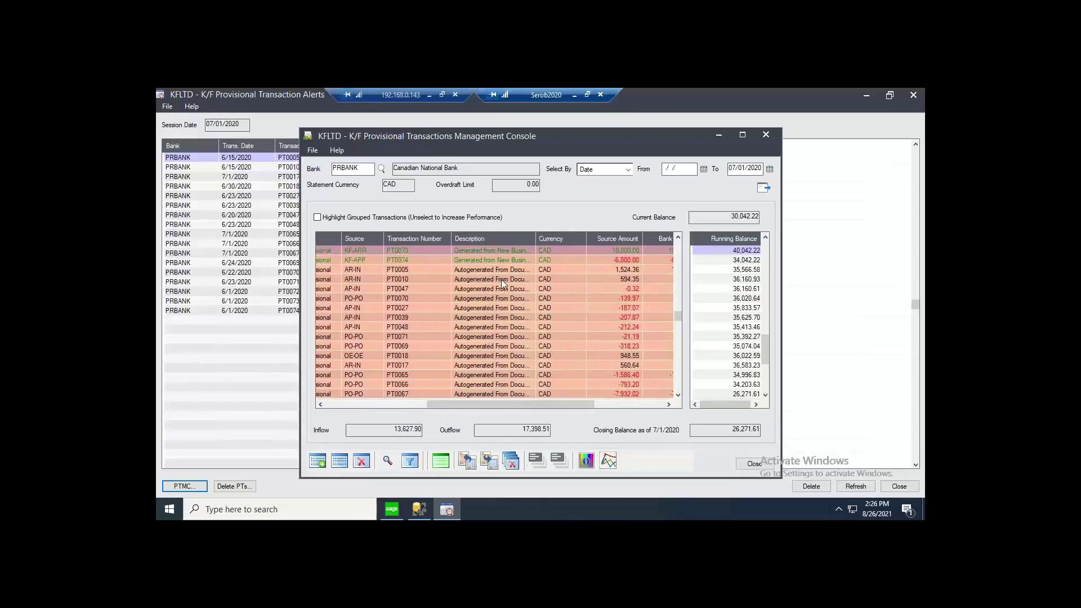
pyautogui.click(492, 252)
pyautogui.moveTo(474, 402); pyautogui.dragTo(338, 407)
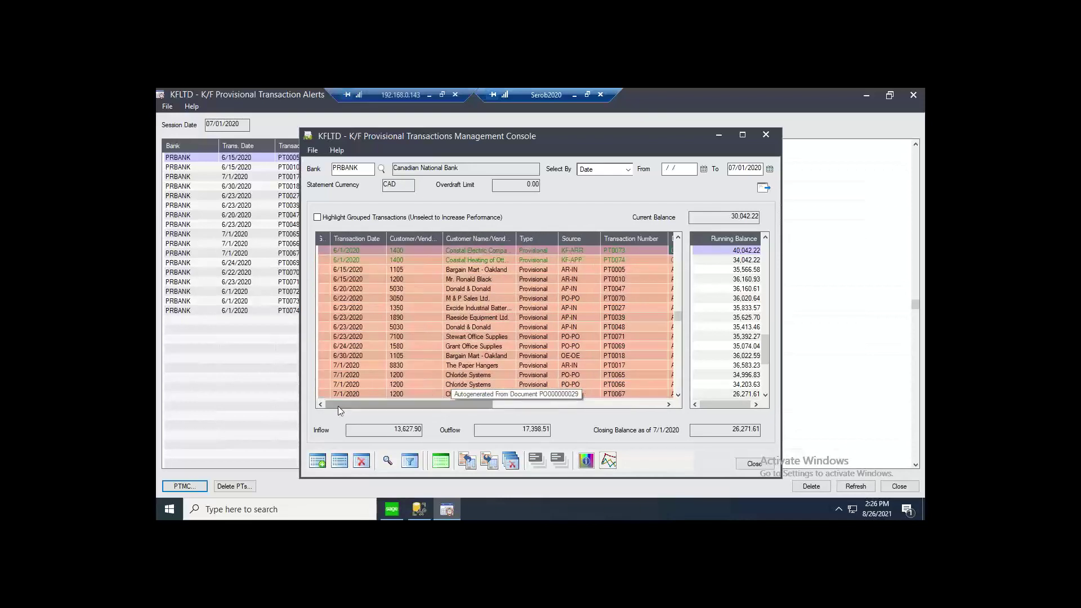
pyautogui.click(468, 462)
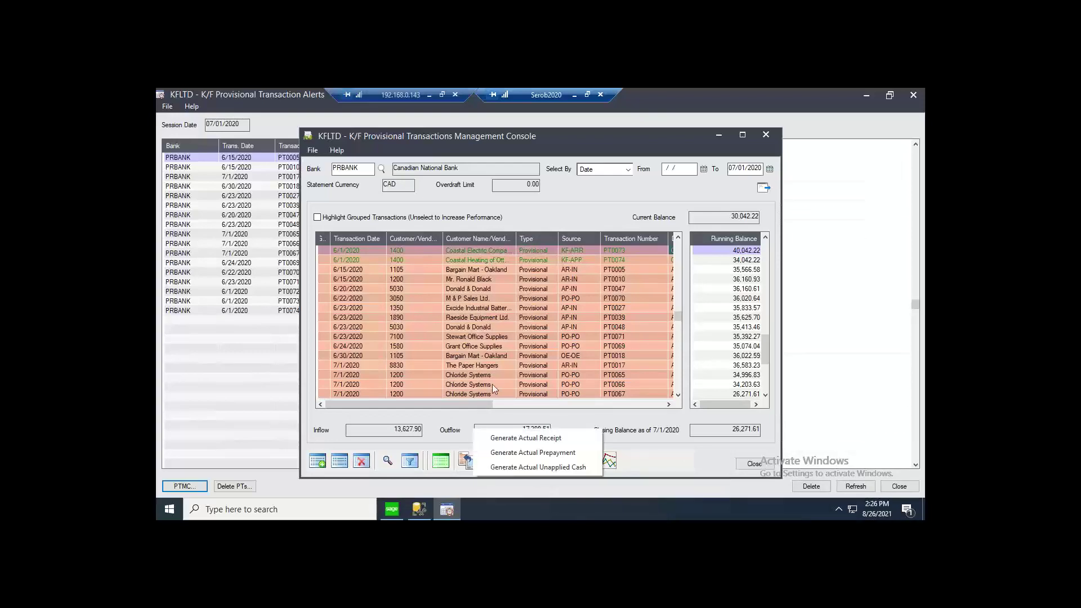
pyautogui.click(518, 442)
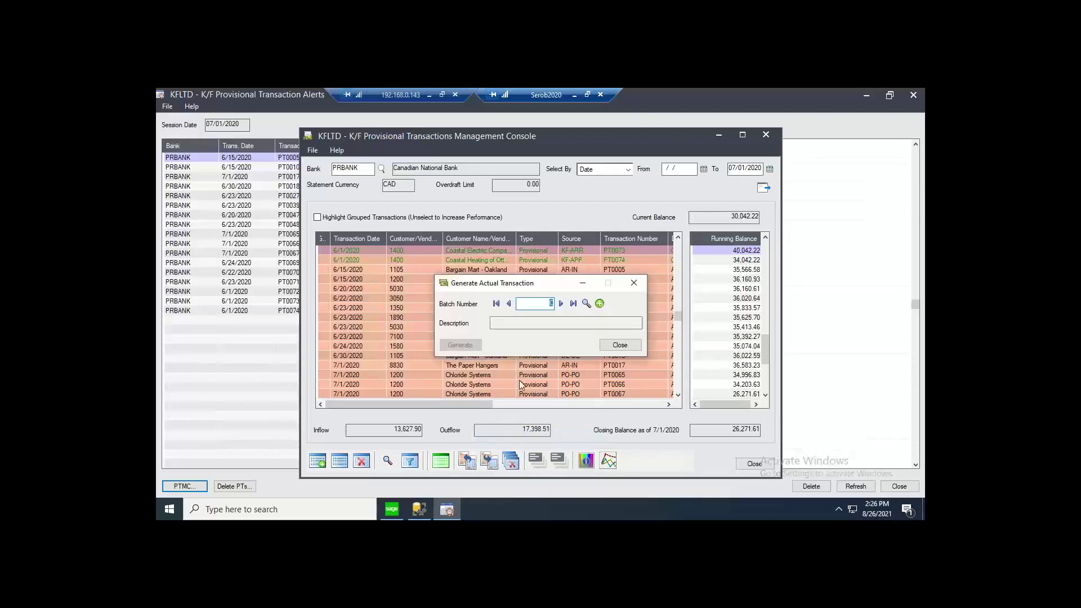
pyautogui.click(599, 304)
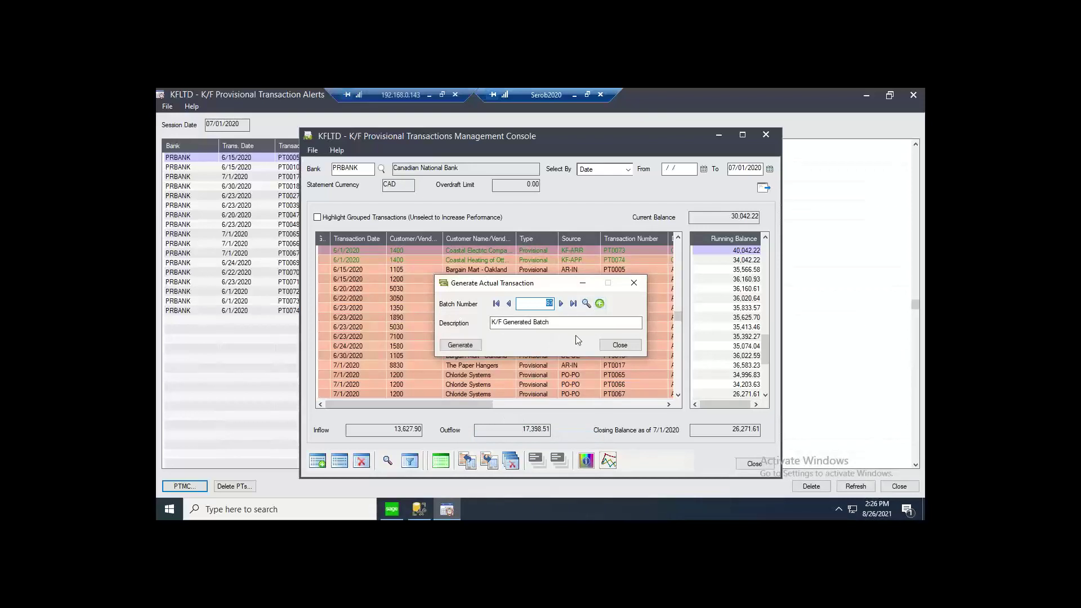
pyautogui.click(459, 345)
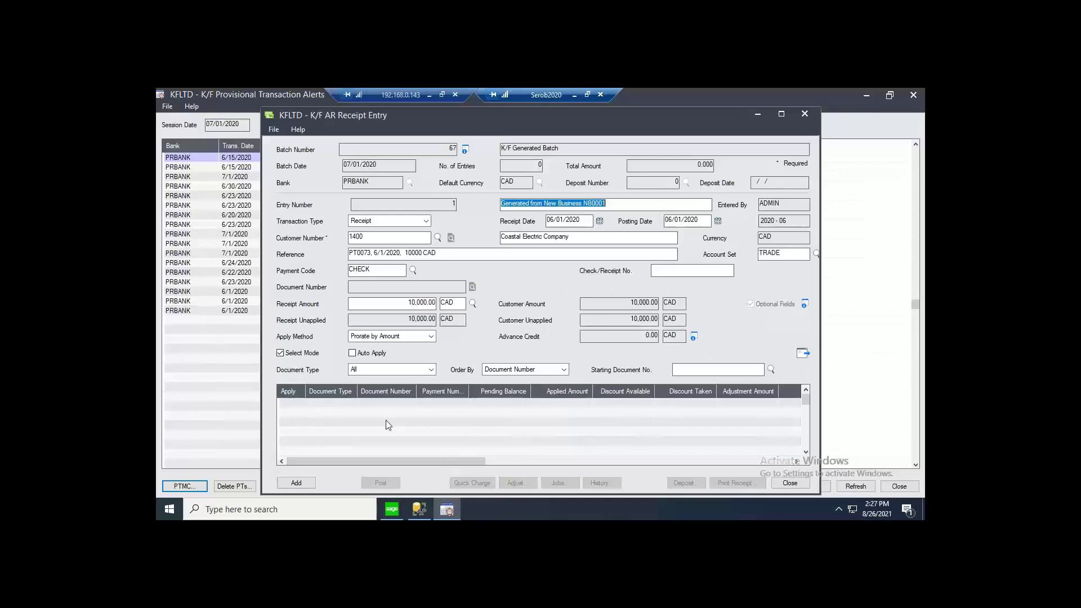
pyautogui.click(296, 483)
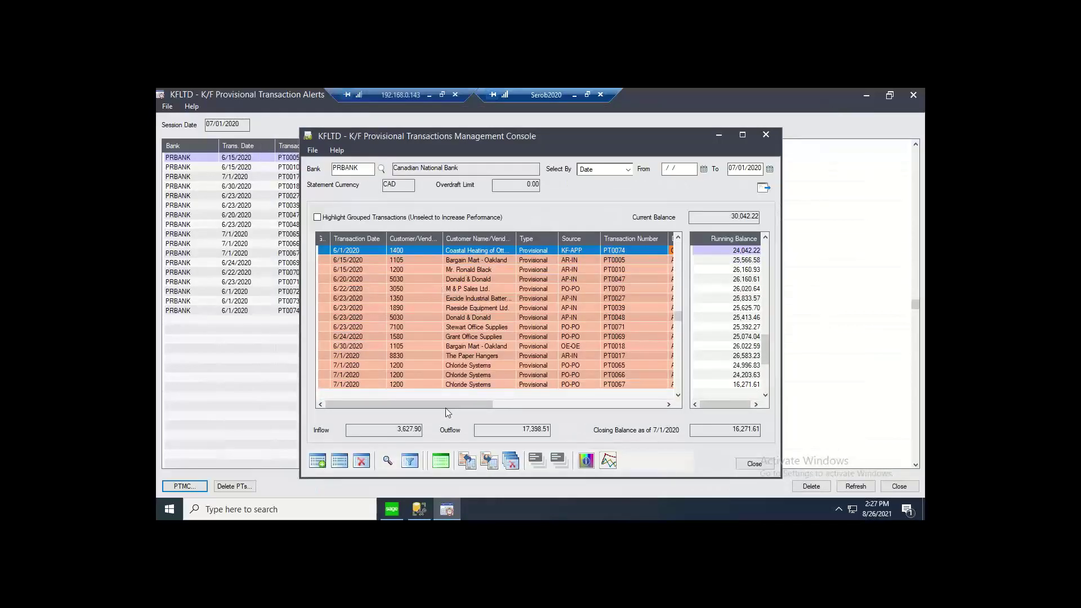
# Generate an actual receipt from provisional transaction PT0018 in the existing batch 67
pyautogui.moveTo(448, 403); pyautogui.dragTo(578, 403)
pyautogui.click(485, 346)
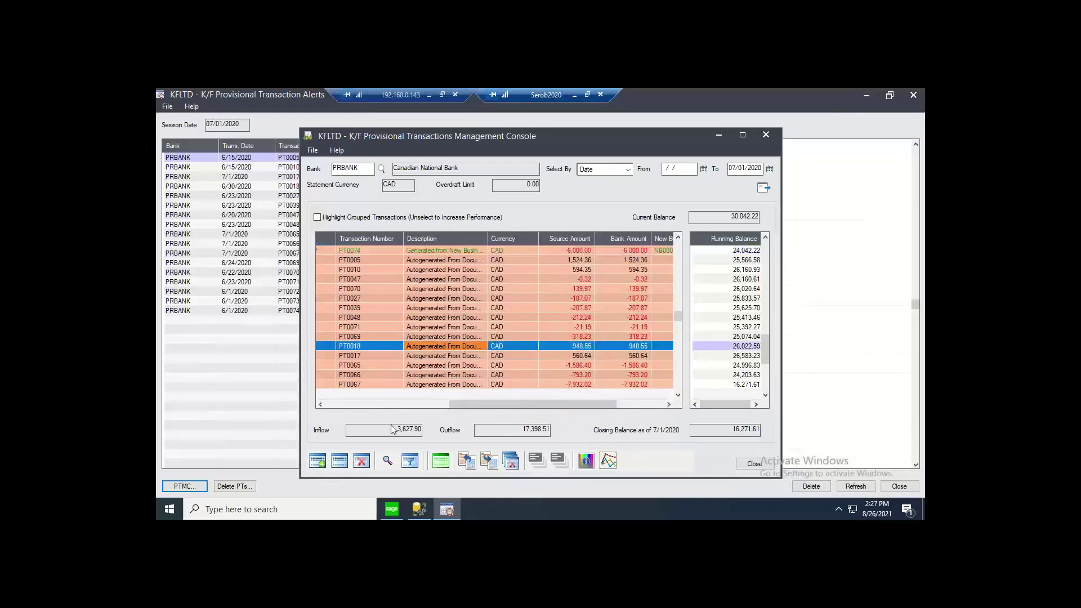
pyautogui.click(466, 462)
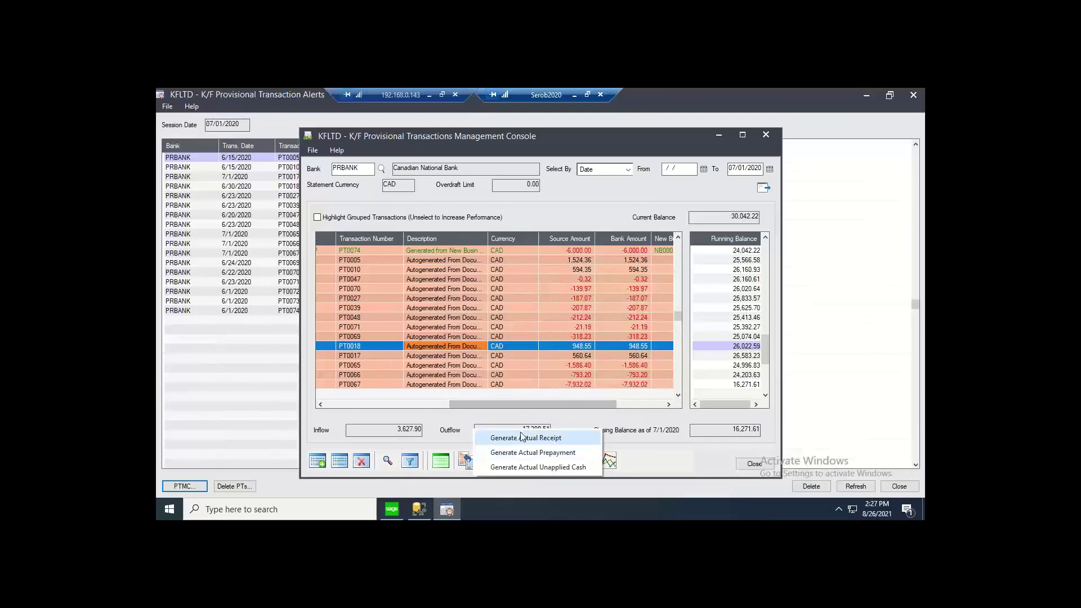
pyautogui.click(522, 438)
pyautogui.click(577, 304)
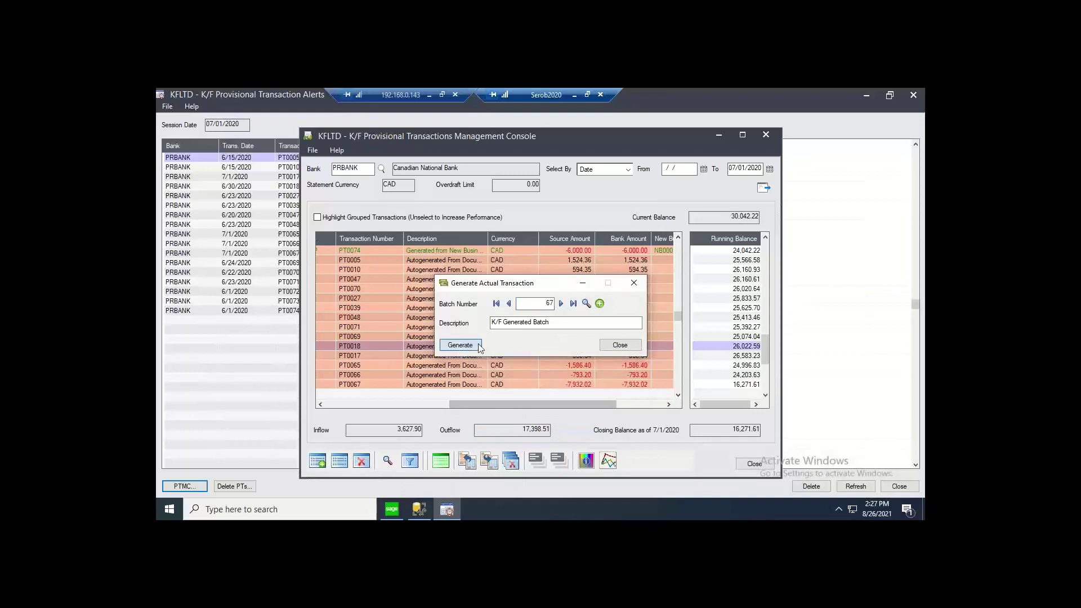
pyautogui.click(460, 346)
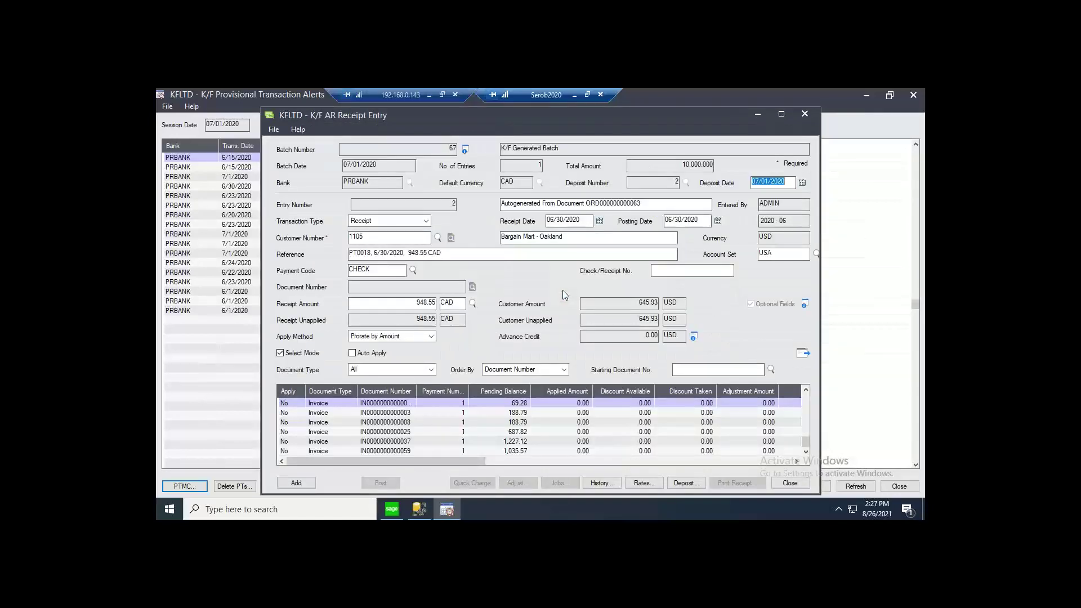
# Look through the customer's open documents in the PT0018 receipt and add the receipt entry without applying it to any document
pyautogui.click(529, 433)
pyautogui.press('Down')
pyautogui.press('Down')
pyautogui.press('Down')
pyautogui.press('Down')
pyautogui.press('Down')
pyautogui.press('Down')
pyautogui.press('Down')
pyautogui.press('Down')
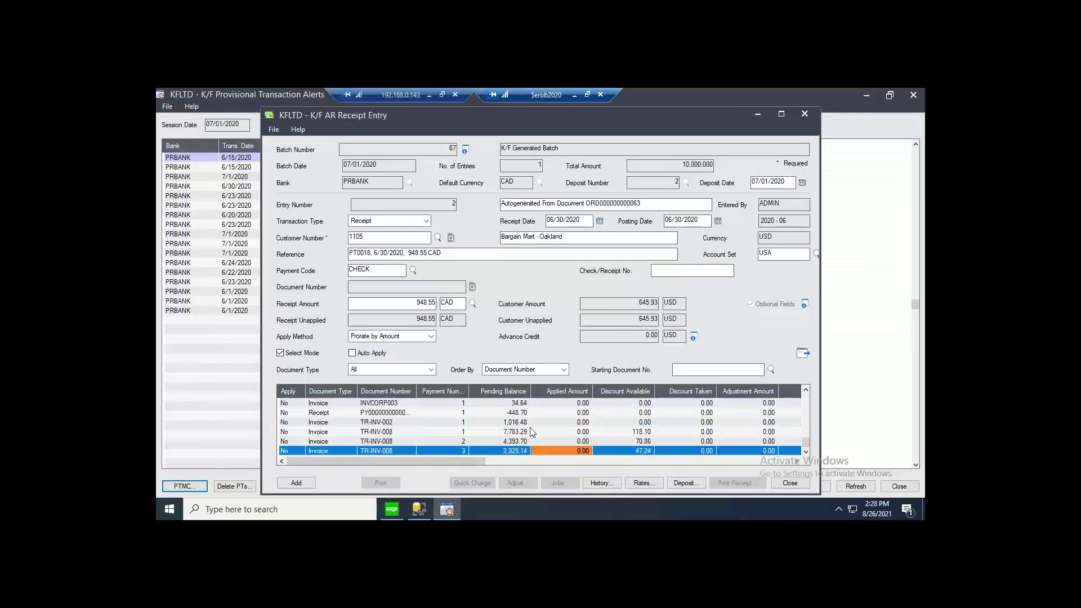
pyautogui.hotkey('ctrl', 'Home')
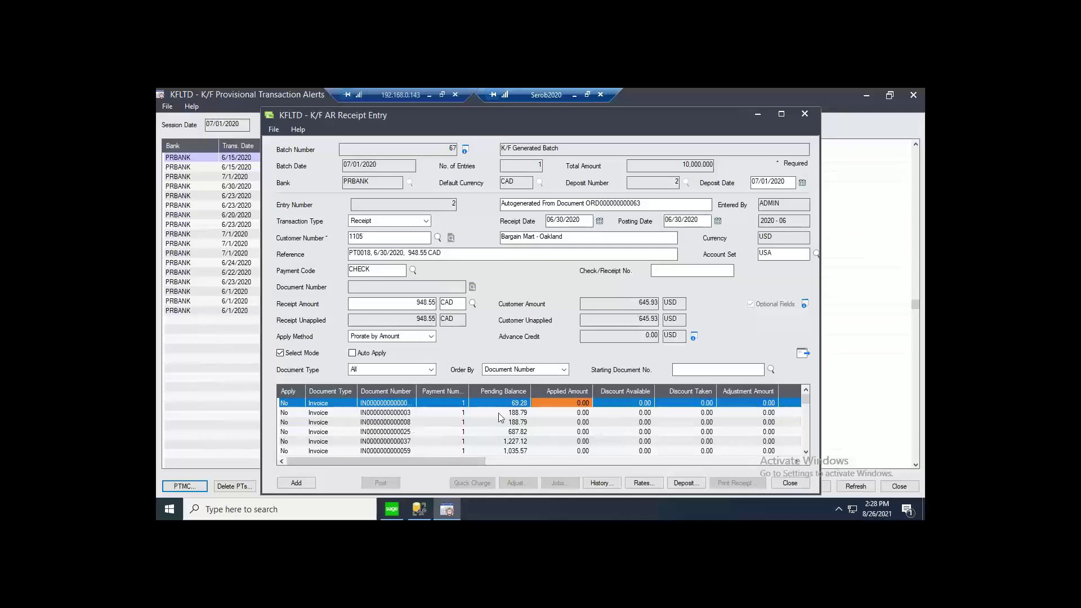
pyautogui.click(297, 483)
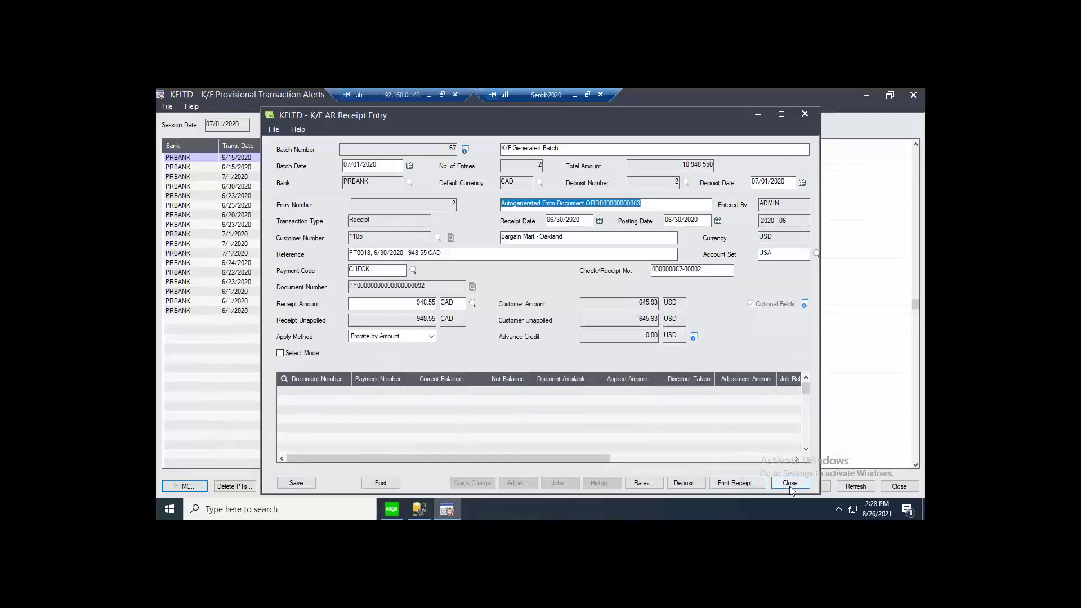